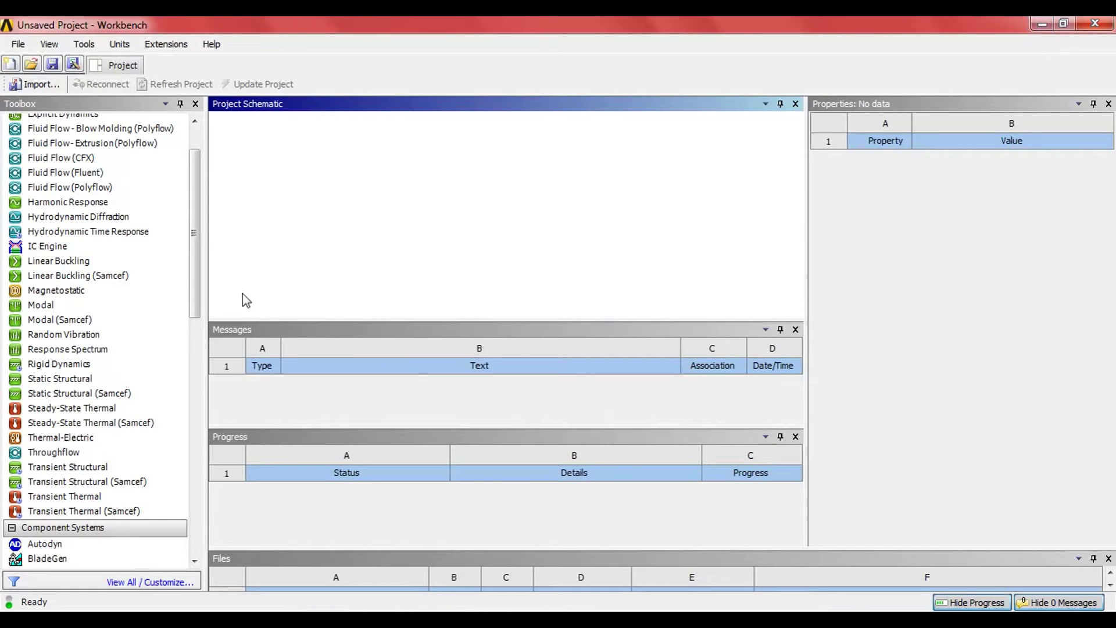
left_click_drag(199, 292, 197, 311)
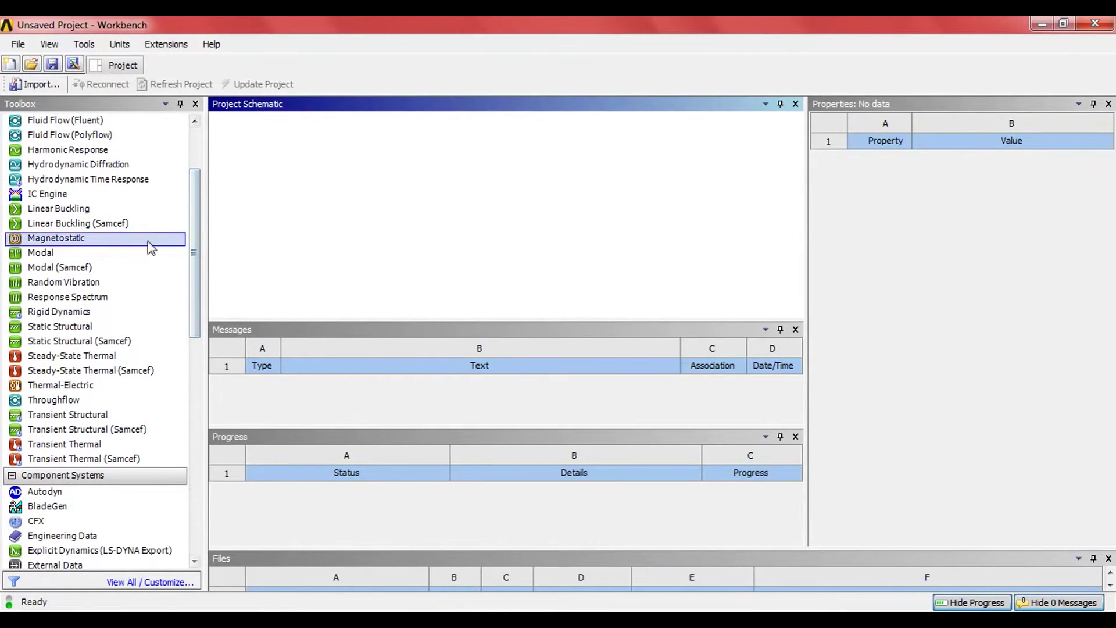
Add a Modal system and attach a Random Vibration system to its Solution cell.
left_click_drag(131, 253, 292, 181)
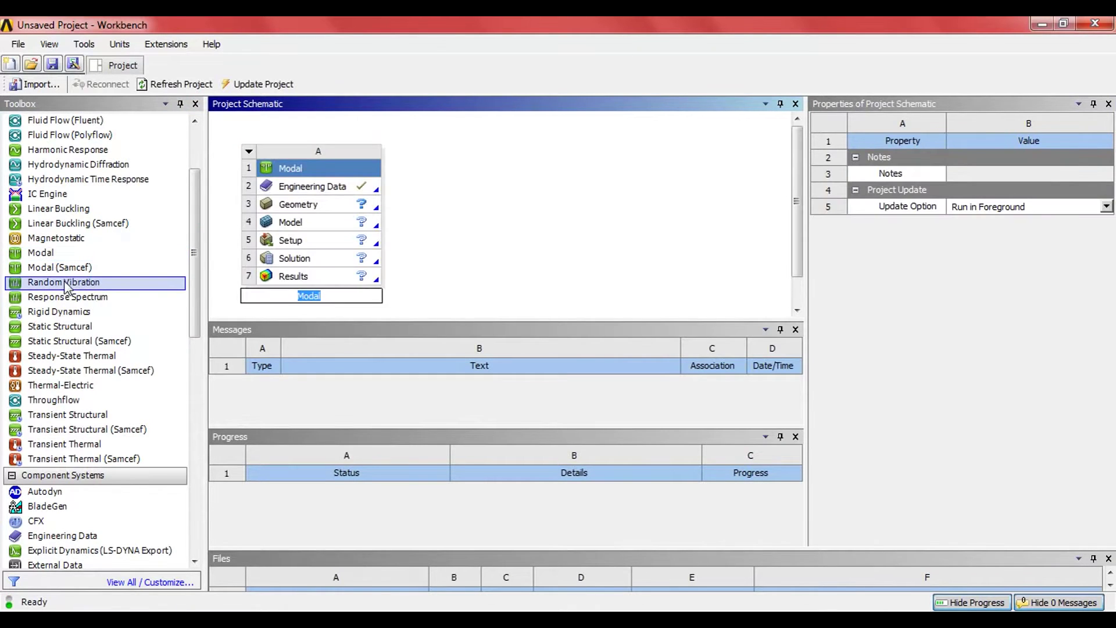
left_click_drag(59, 289, 320, 260)
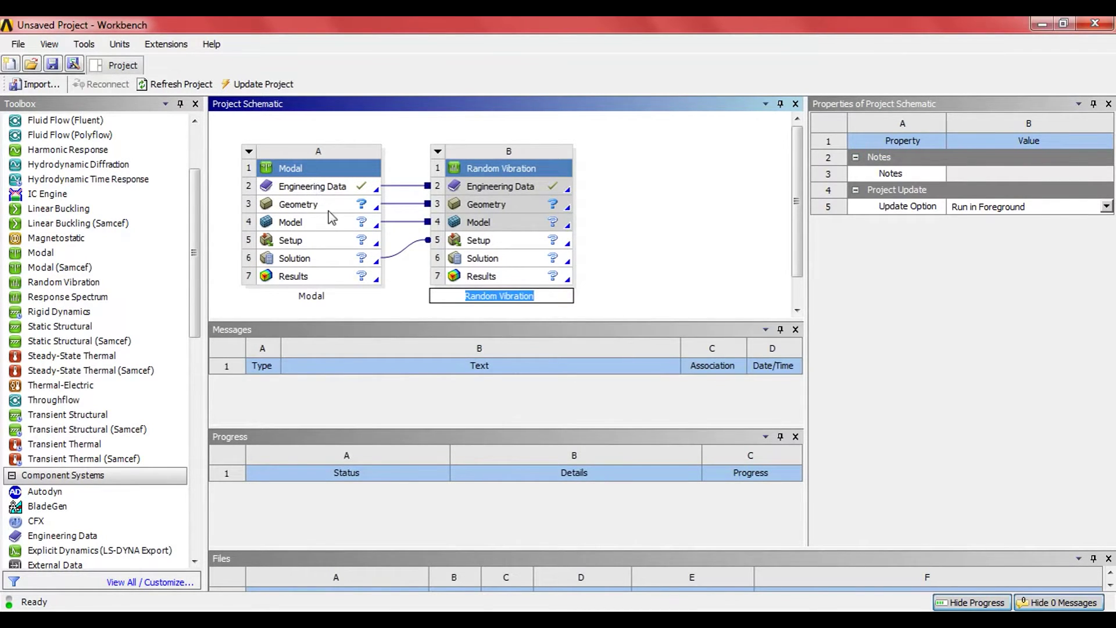
Import girder.agdb as the Modal geometry and launch the model in Mechanical.
left_click(302, 207)
left_click(376, 208)
mouse_move(361, 236)
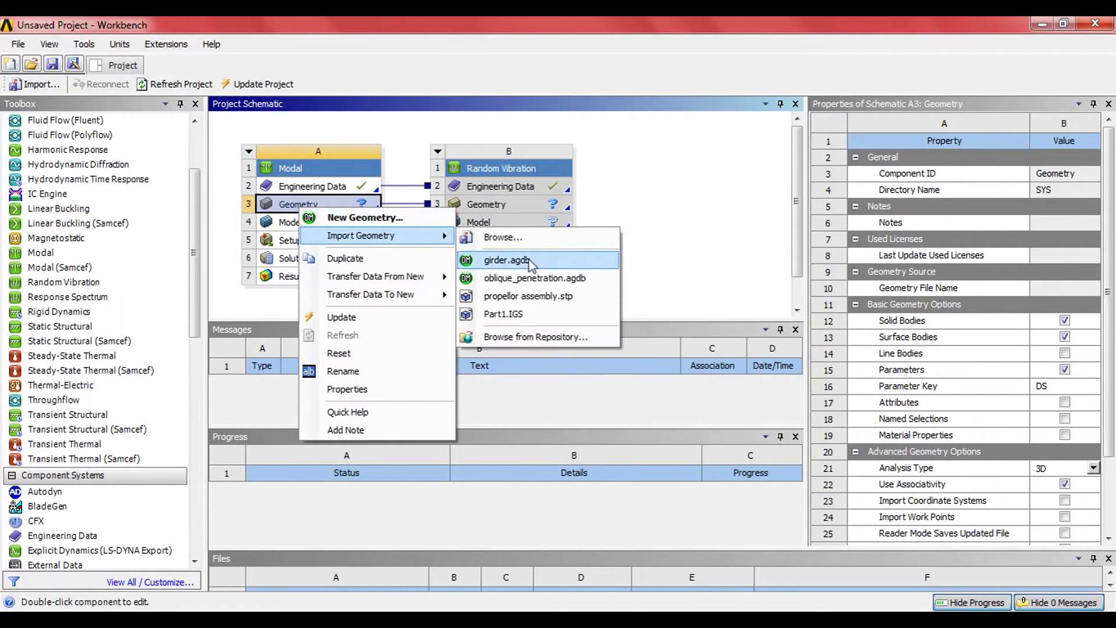
left_click(531, 265)
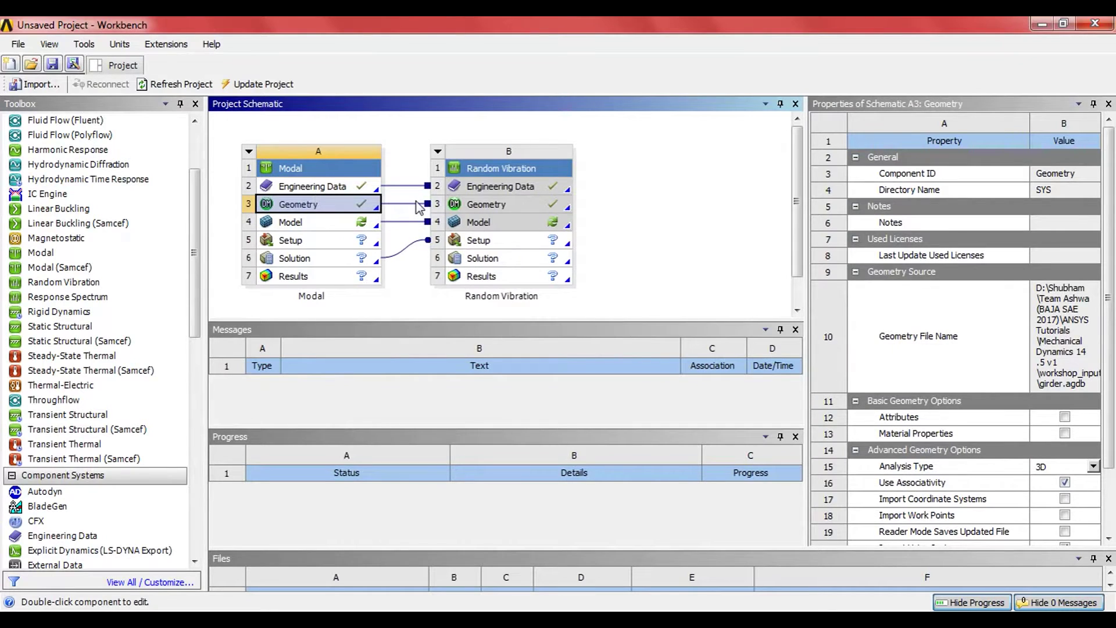
double_click(294, 225)
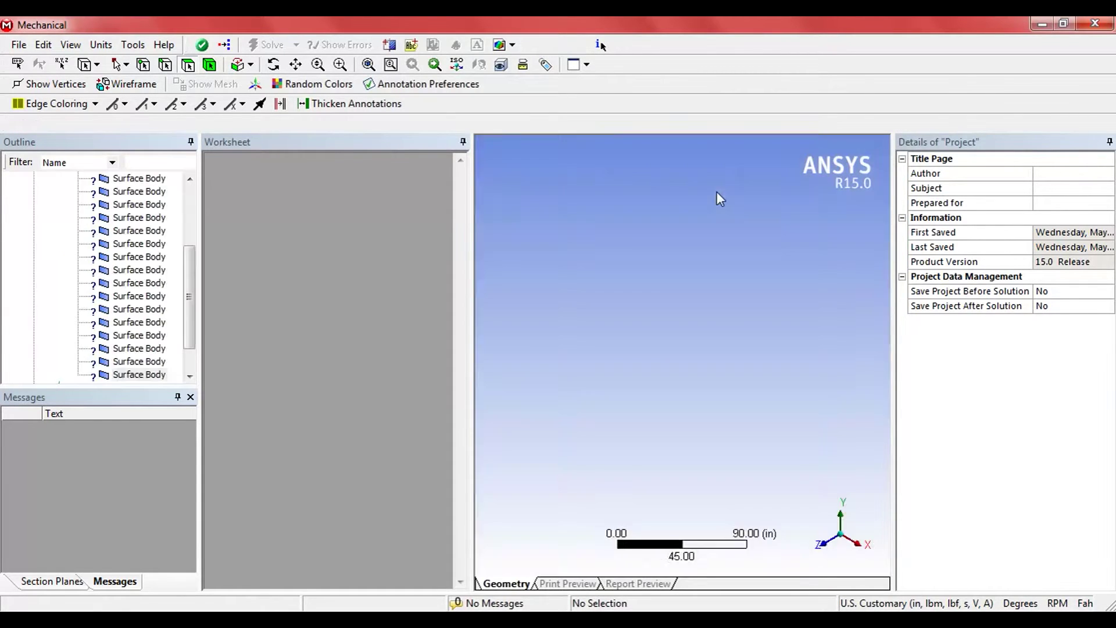
Review the unit systems, then expand Geometry and Part to list all surface bodies.
left_click(103, 45)
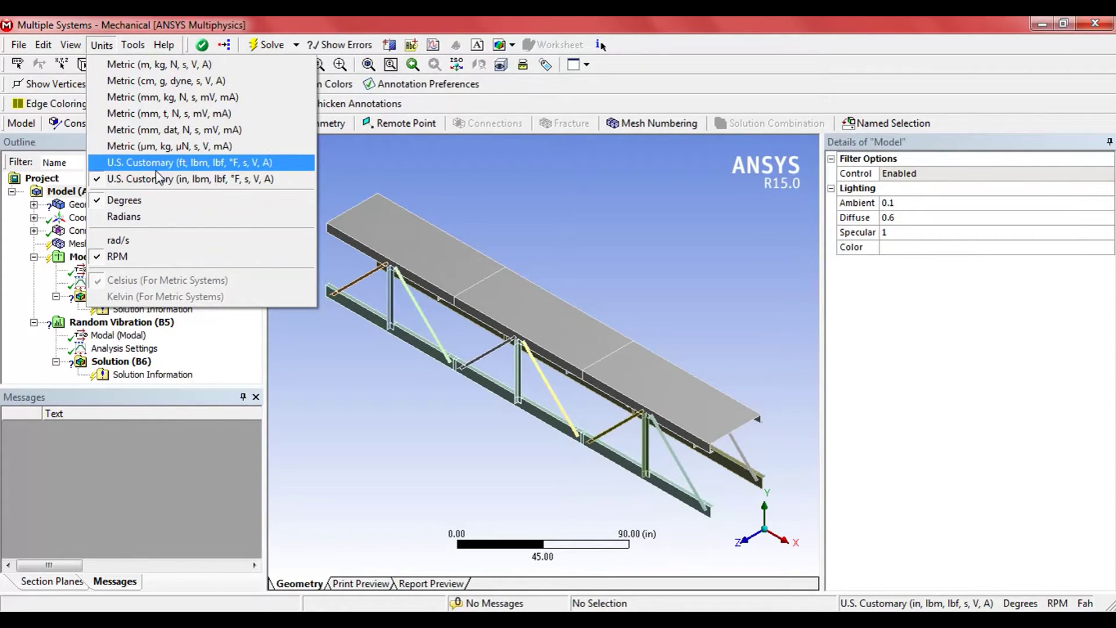
left_click(100, 51)
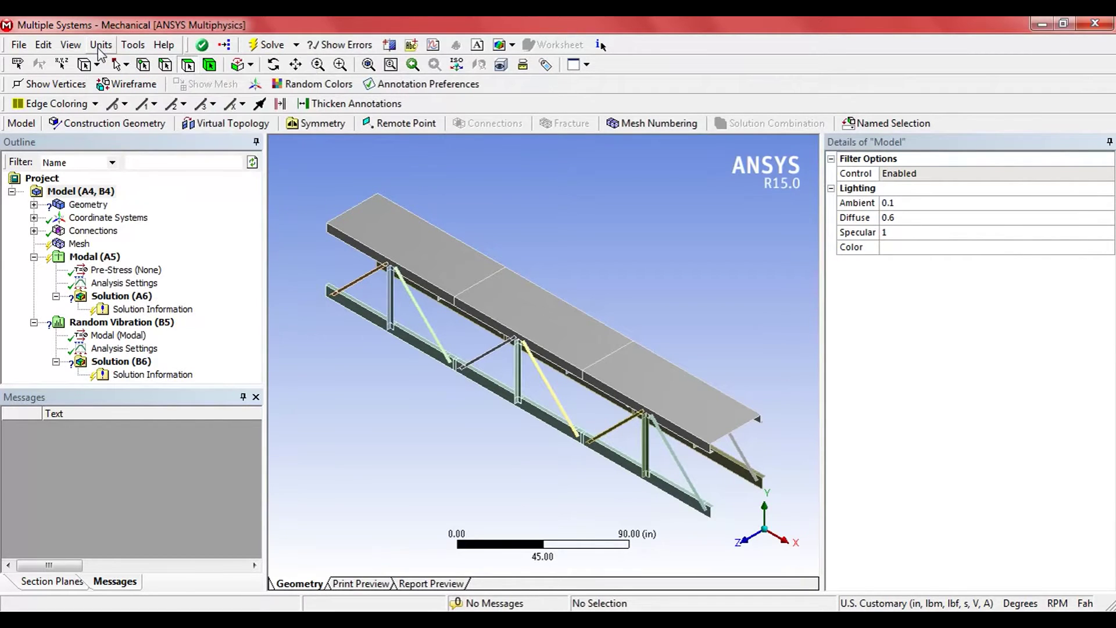
left_click(35, 205)
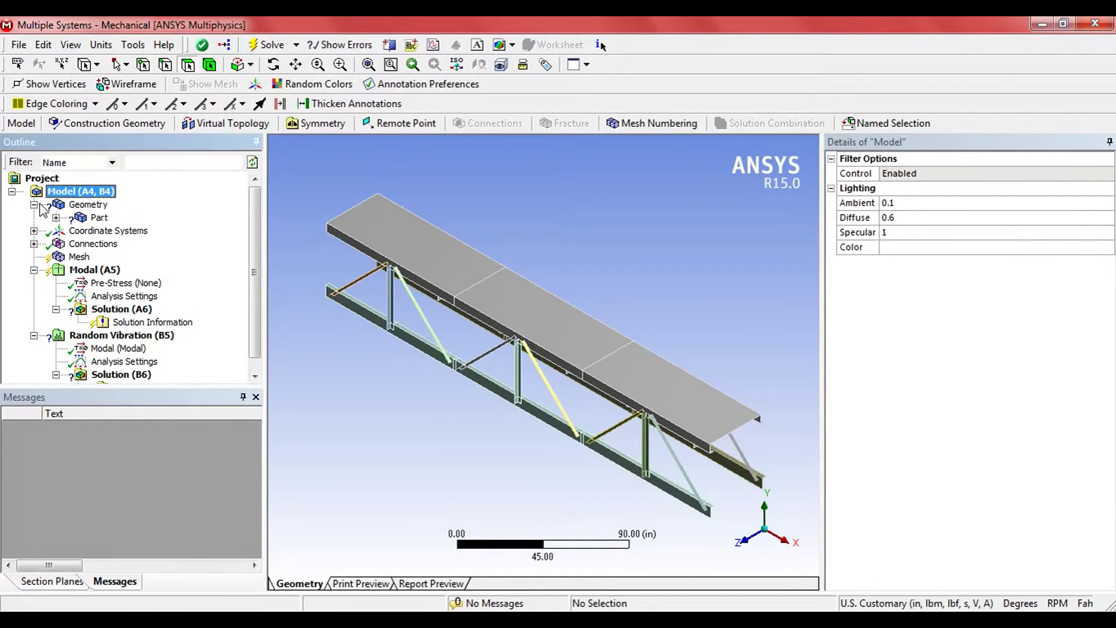
left_click(57, 217)
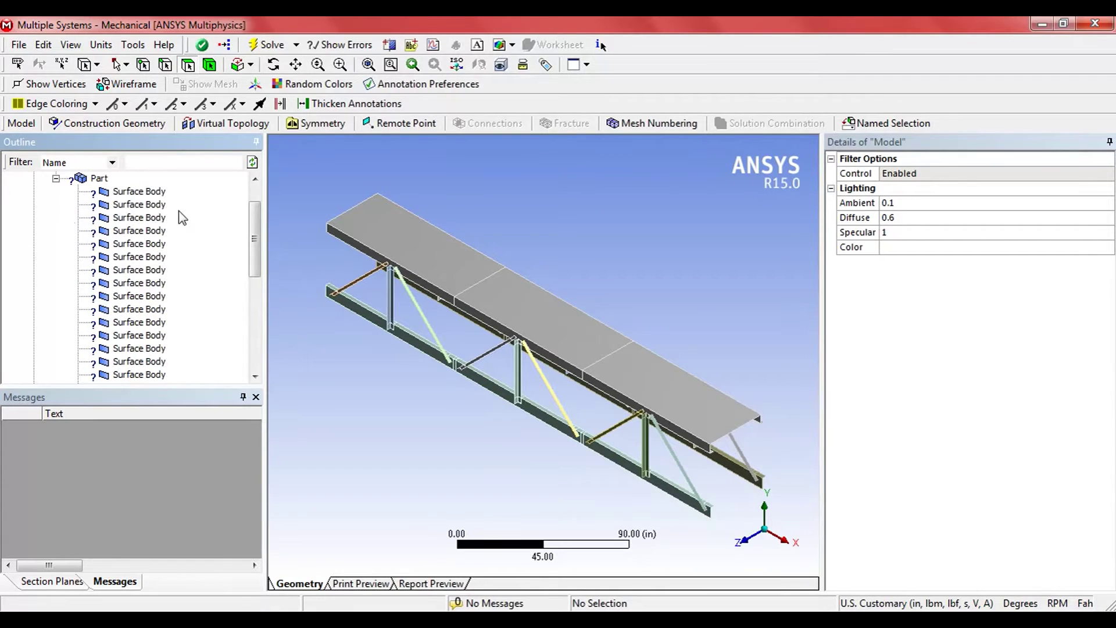
mouse_move(498, 386)
middle_mouse_down()
mouse_move(640, 301)
mouse_move(450, 341)
middle_mouse_up()
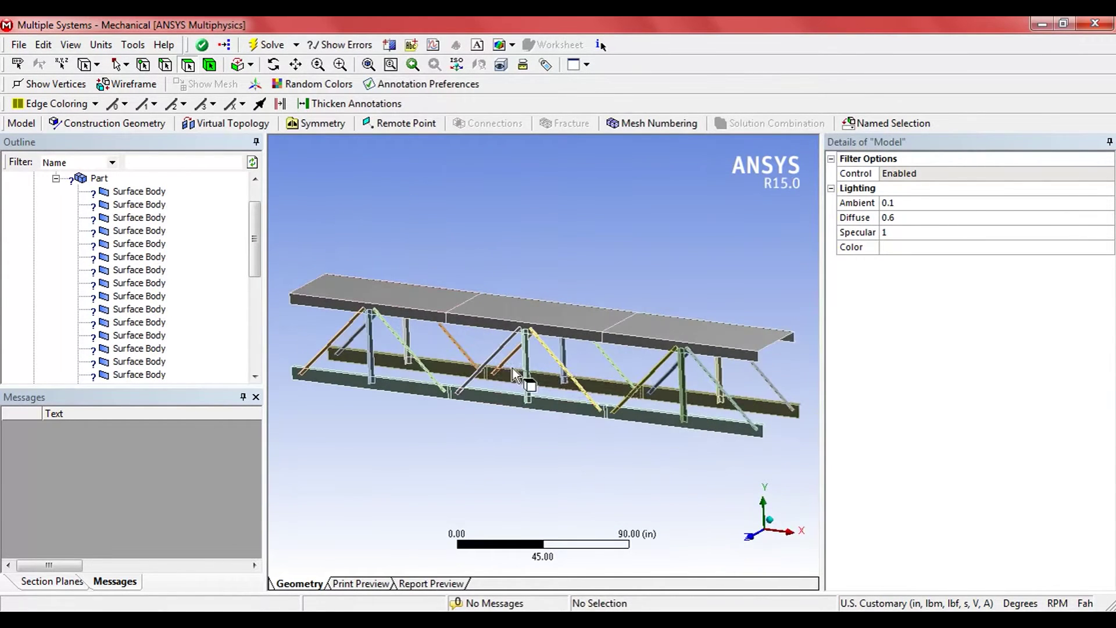
Select the first fifteen surface bodies in the Outline tree.
left_click(131, 191)
left_click(145, 205, "ctrl")
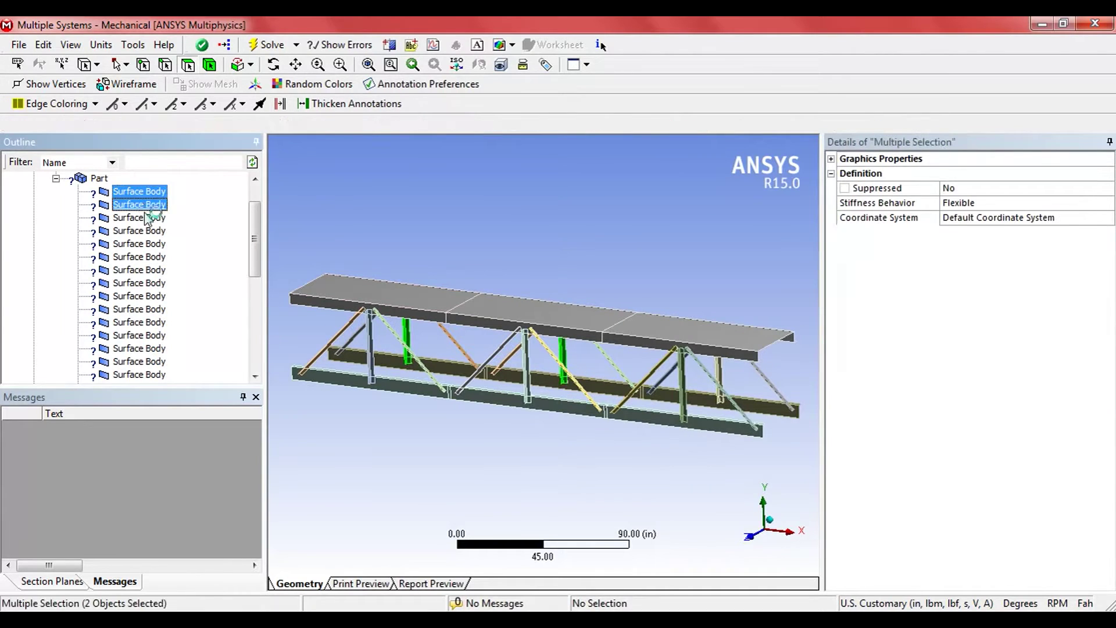
left_click(140, 231, "ctrl")
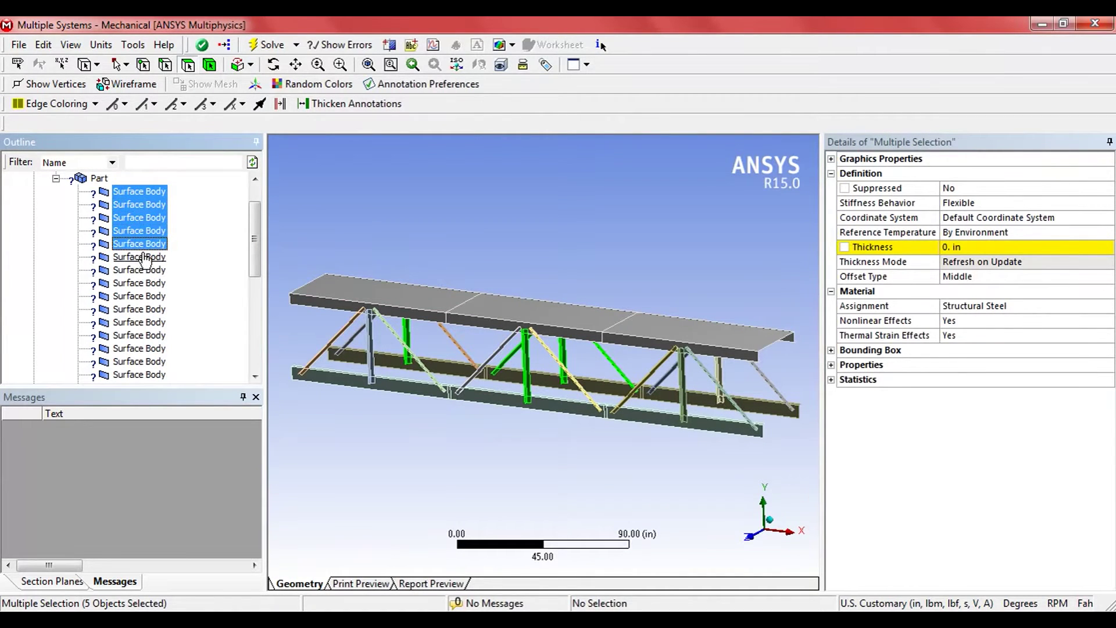
left_click(140, 256, "ctrl")
left_click(139, 283, "ctrl")
left_click(138, 309, "ctrl")
left_click(138, 335, "ctrl")
left_click(135, 361, "ctrl")
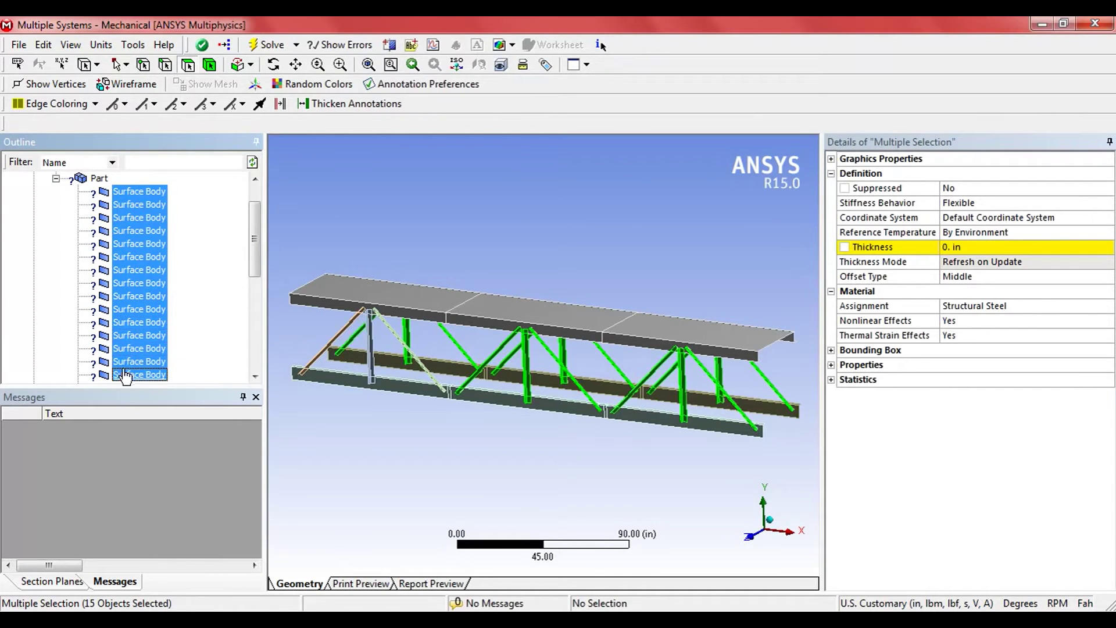
left_click_drag(255, 240, 256, 288)
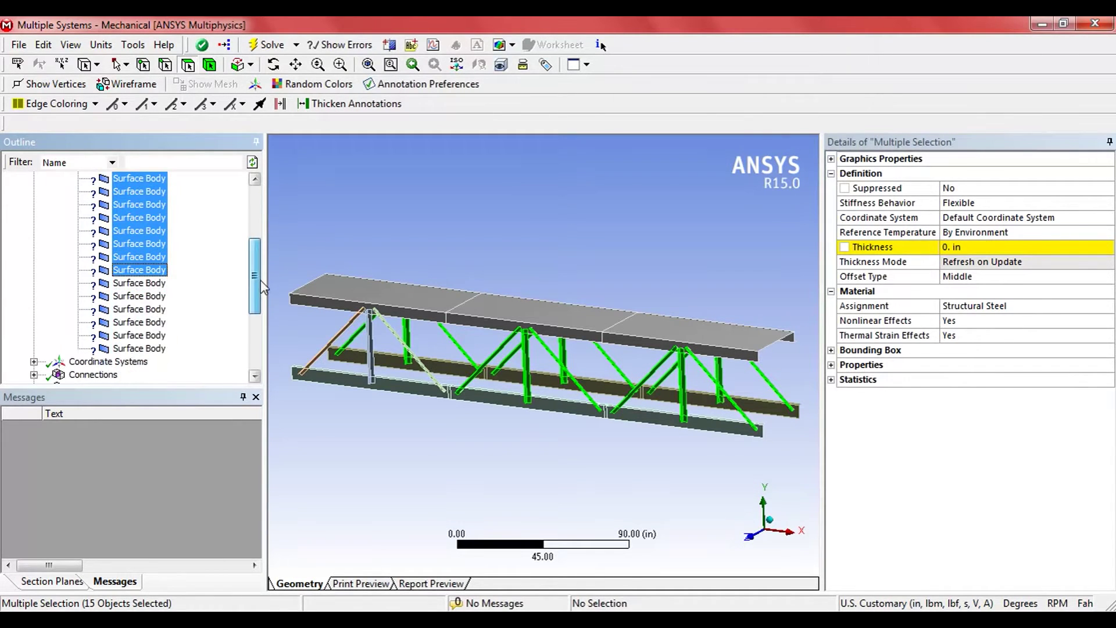
Add the remaining surface bodies and set their shell thickness to 0.4 in.
left_click(140, 257, "ctrl")
left_click(140, 269, "ctrl")
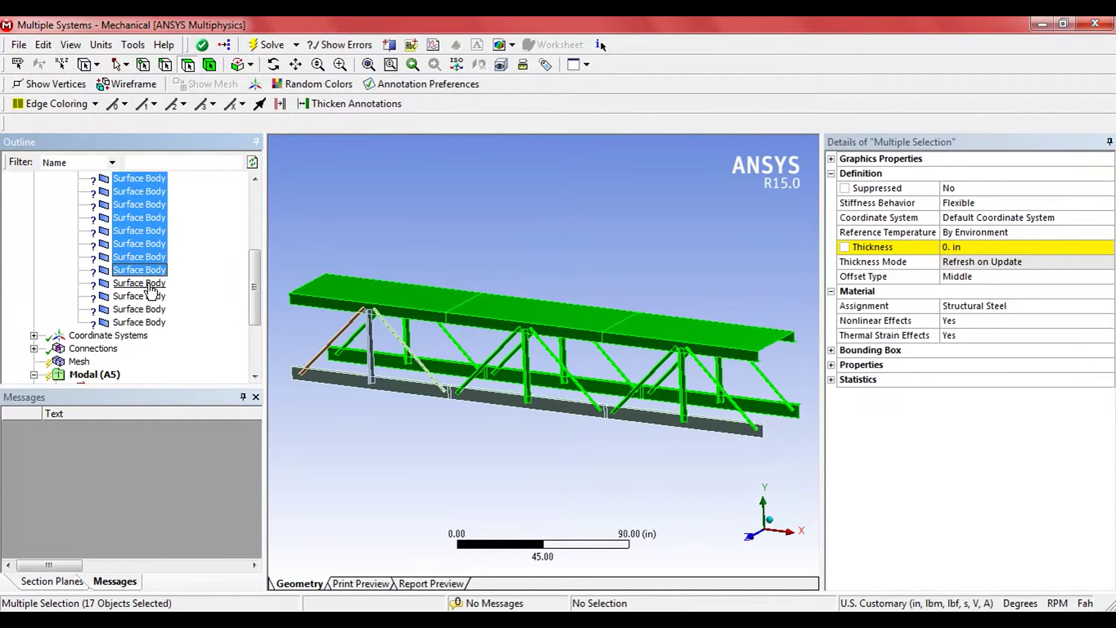
left_click(140, 296, "ctrl")
left_click(140, 309, "ctrl")
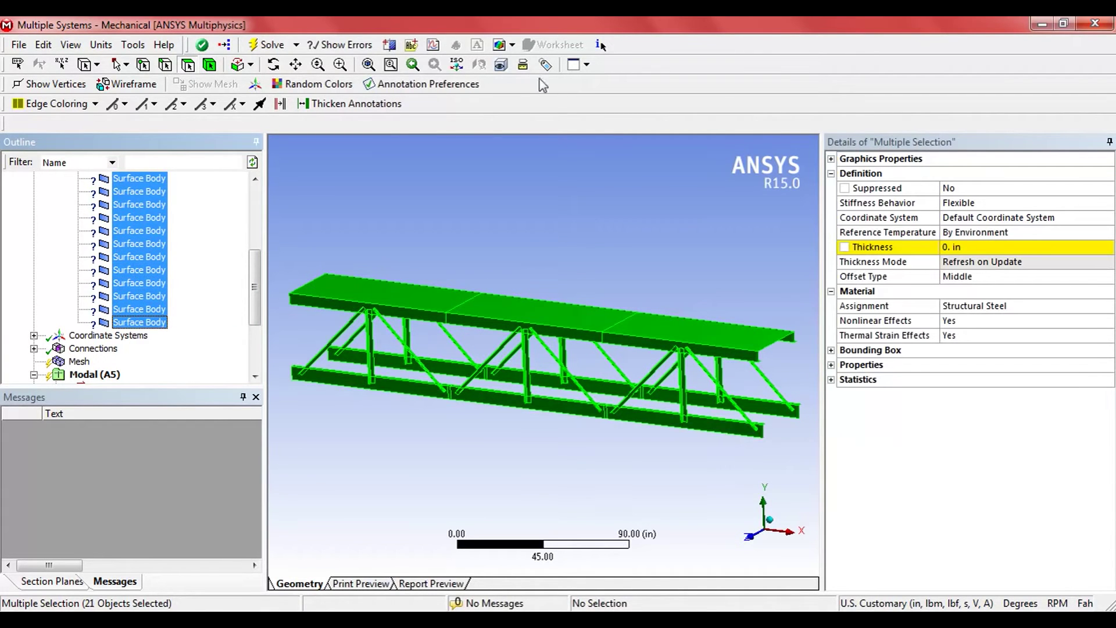
left_click(992, 248)
type("0.4")
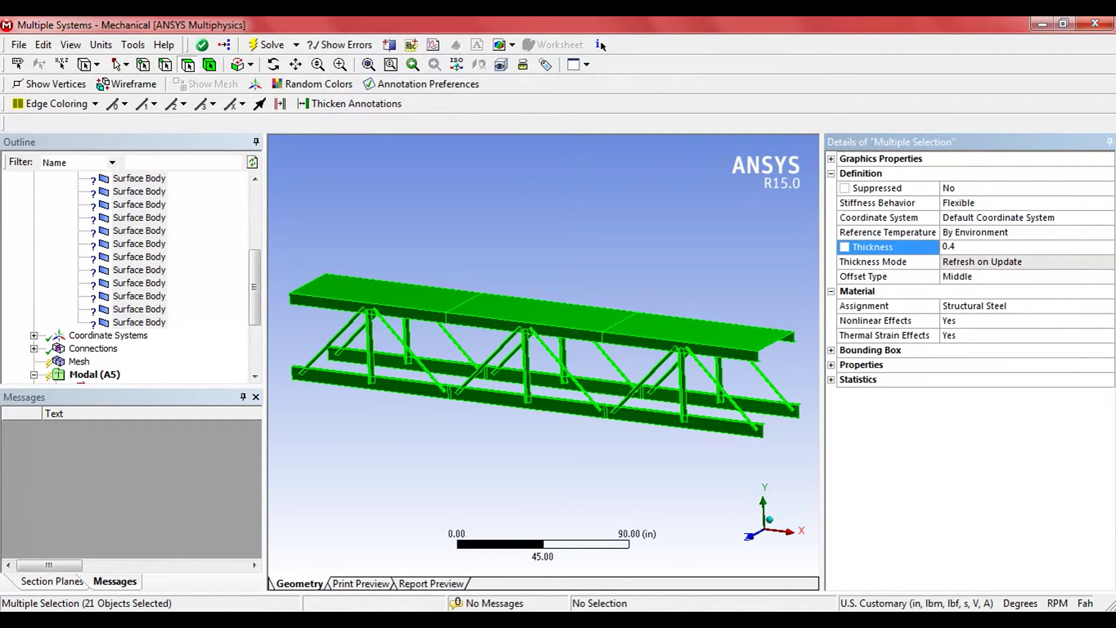
key("Return")
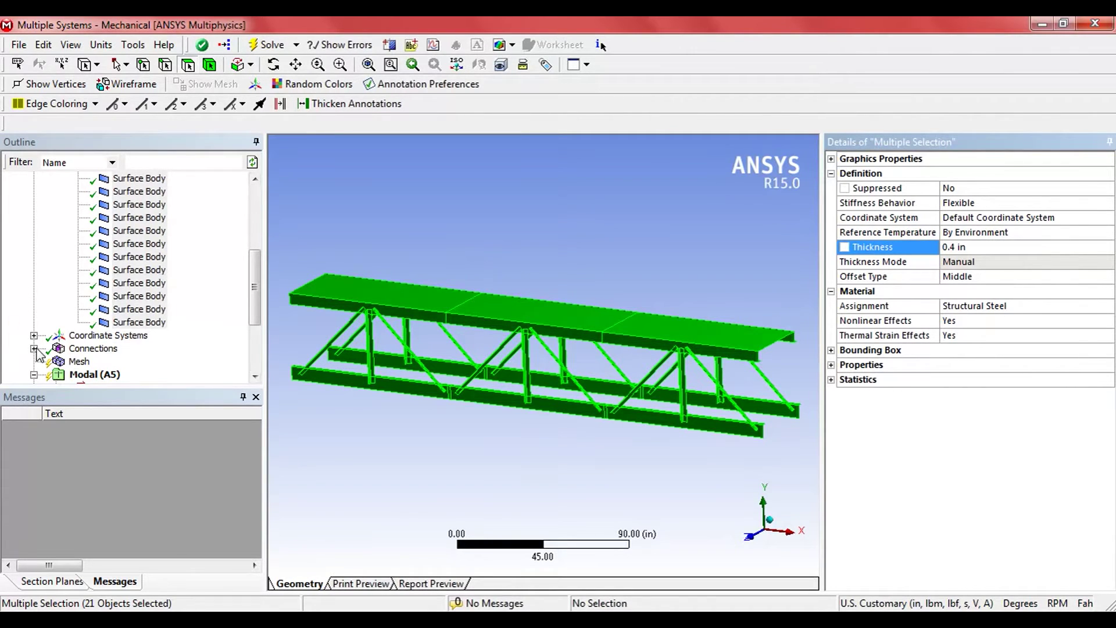
Select the Mesh branch and pick the deck body in body-select mode.
left_click(78, 362)
mouse_move(476, 412)
middle_mouse_down()
mouse_move(564, 442)
mouse_move(512, 474)
mouse_move(754, 421)
mouse_move(620, 359)
middle_mouse_up()
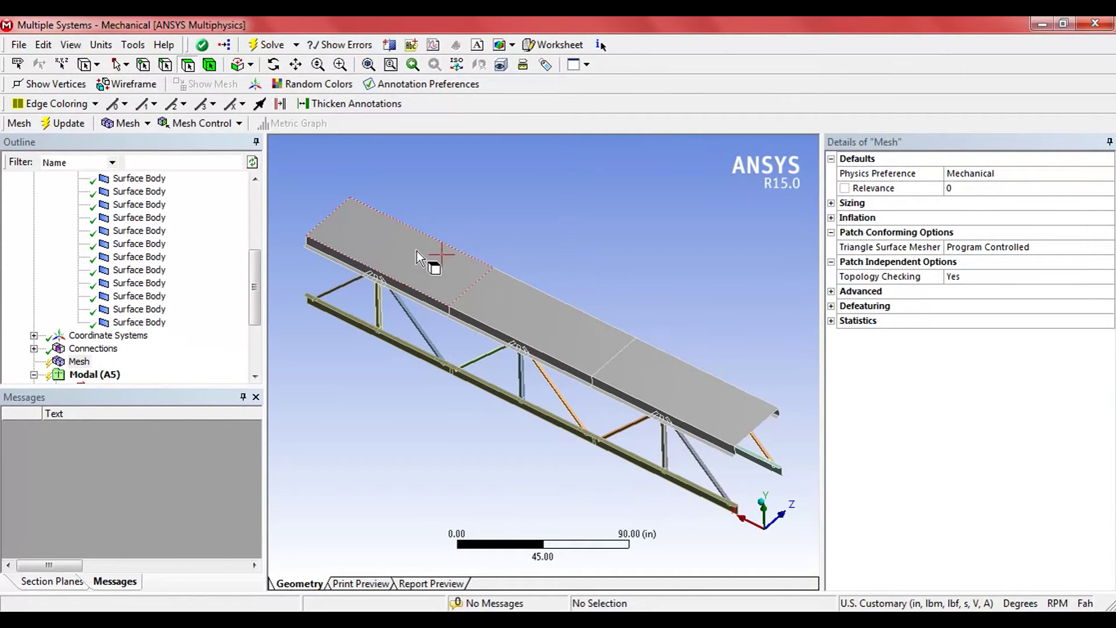
mouse_move(419, 256)
middle_mouse_down()
mouse_move(429, 379)
mouse_move(629, 294)
middle_mouse_up()
mouse_move(501, 379)
middle_mouse_down()
mouse_move(617, 419)
mouse_move(747, 511)
mouse_move(705, 424)
mouse_move(555, 400)
mouse_move(437, 399)
mouse_move(445, 393)
middle_mouse_up()
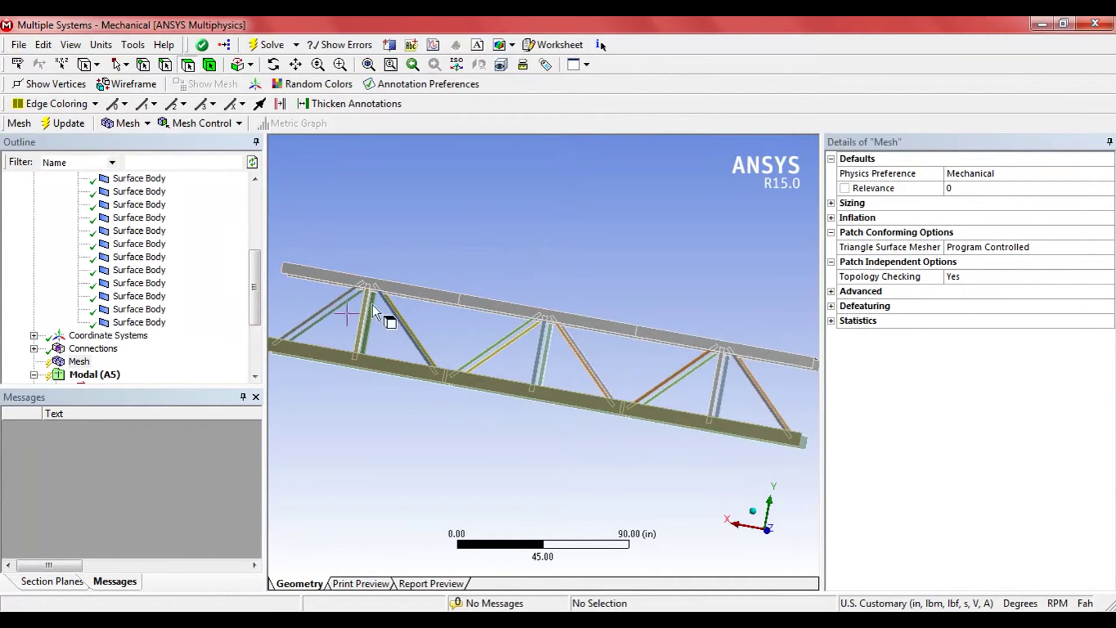
mouse_move(387, 316)
middle_mouse_down()
mouse_move(501, 257)
mouse_move(469, 271)
middle_mouse_up()
left_click(210, 64)
middle_click_drag(497, 320, 497, 312)
left_click(499, 311)
mouse_move(409, 283)
middle_mouse_down()
mouse_move(554, 318)
mouse_move(520, 331)
middle_mouse_up()
Insert a Body Sizing on the deck with a 4 in element size.
right_click(520, 330)
mouse_move(550, 255)
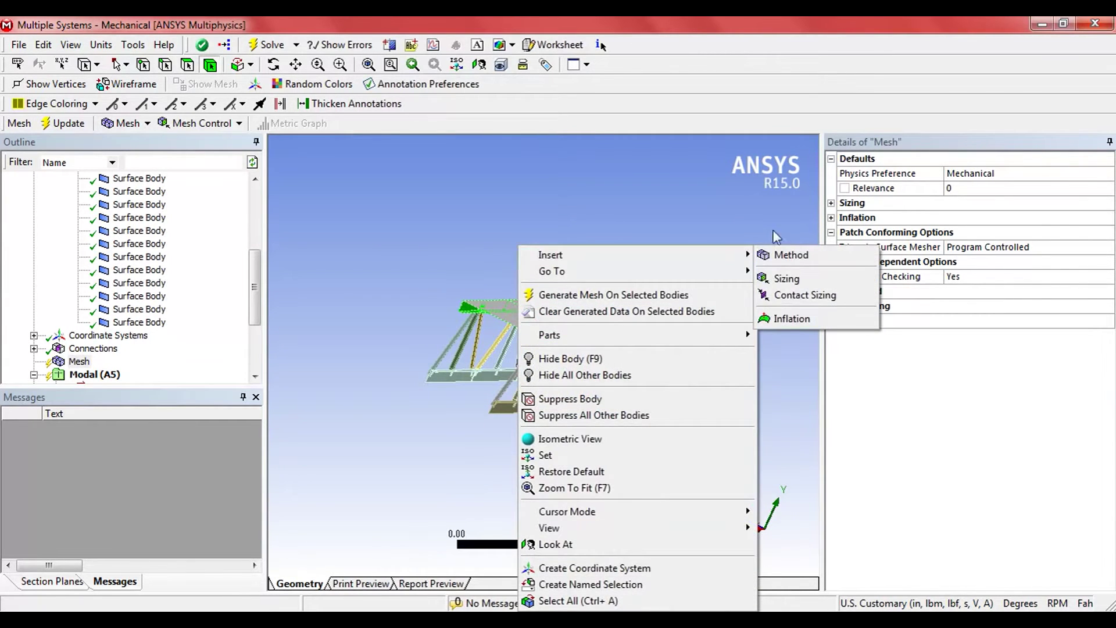
left_click(798, 281)
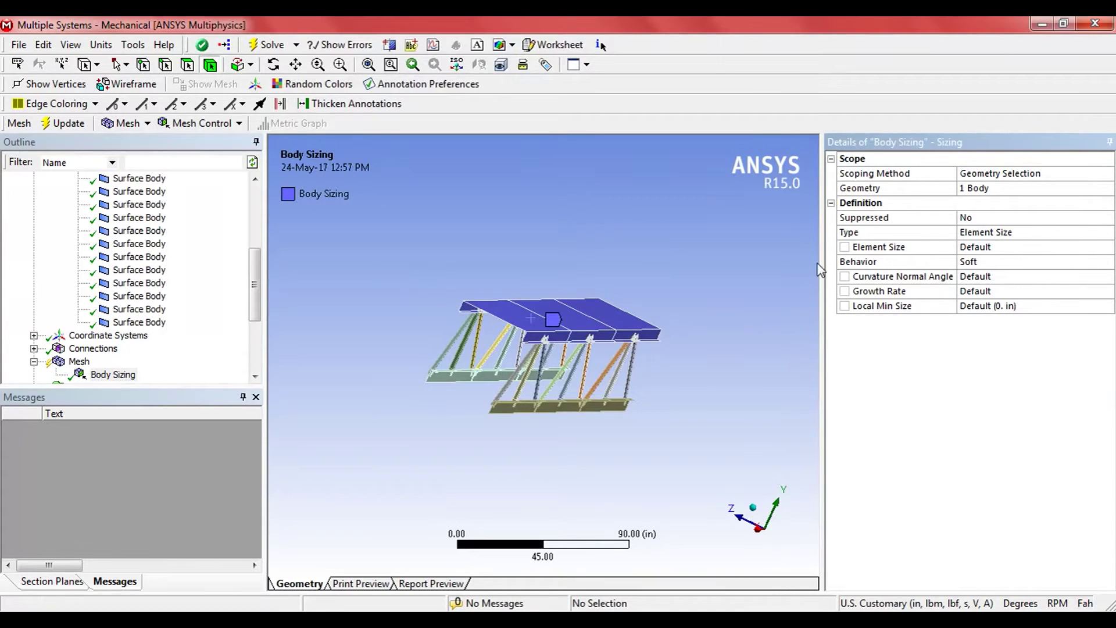
left_click(998, 247)
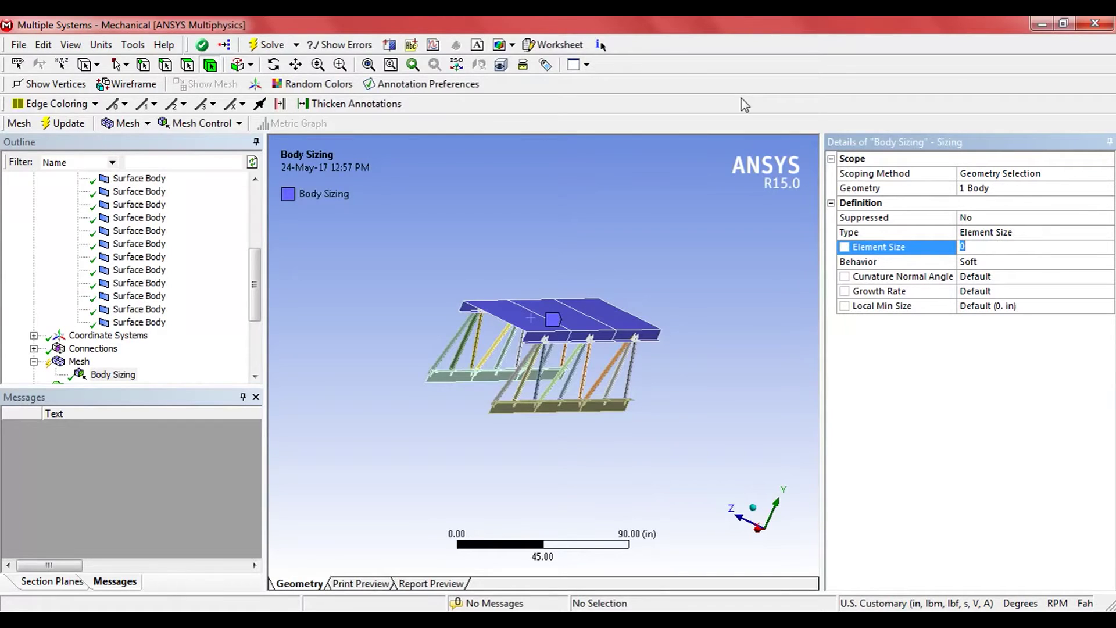
type("4")
key("Return")
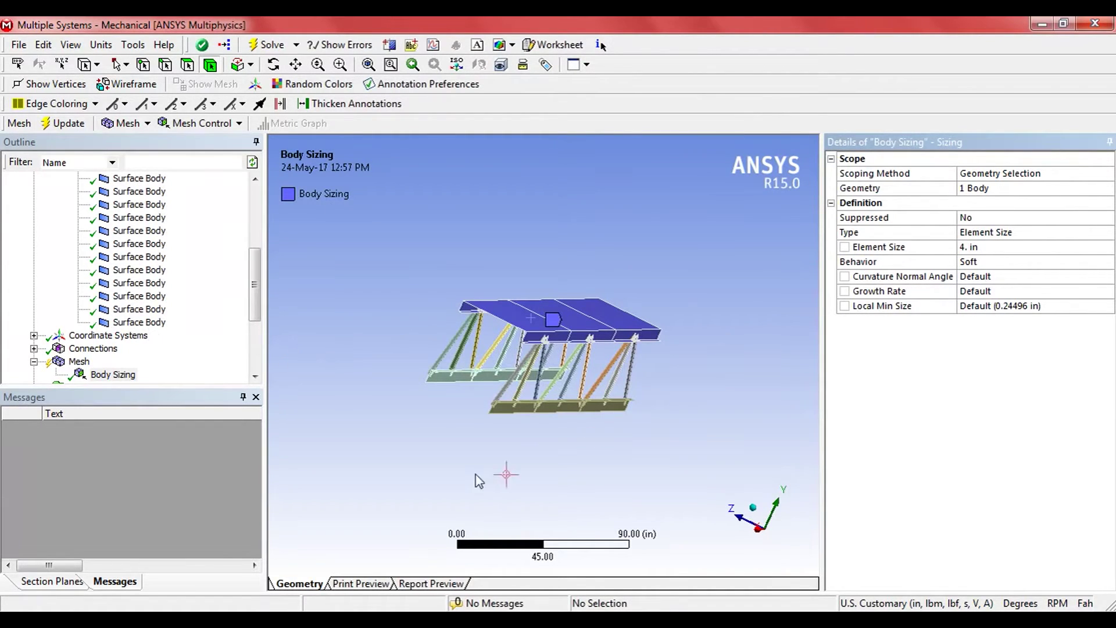
Ctrl-select the twenty truss member bodies in the viewport and right-click them.
mouse_move(494, 458)
middle_mouse_down()
mouse_move(438, 465)
mouse_move(424, 436)
middle_mouse_up()
left_click(471, 385)
left_click(643, 401, "ctrl")
left_click(717, 375, "ctrl")
left_click(684, 363, "ctrl")
left_click(510, 365, "ctrl")
left_click(463, 349, "ctrl")
left_click(404, 354, "ctrl")
left_click(369, 362, "ctrl")
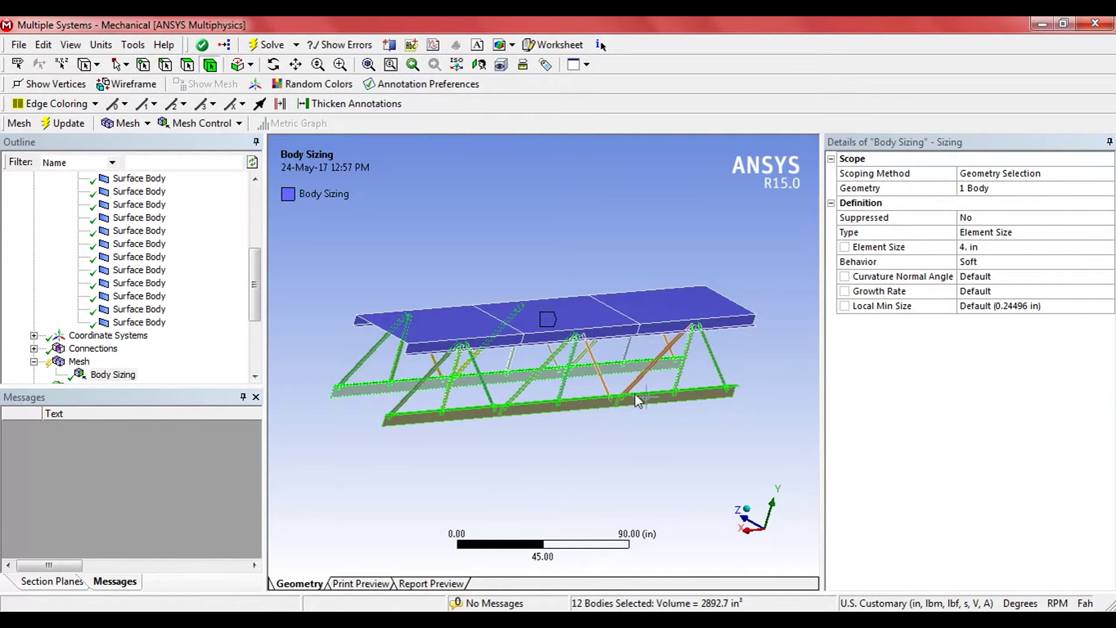
left_click(685, 358, "ctrl")
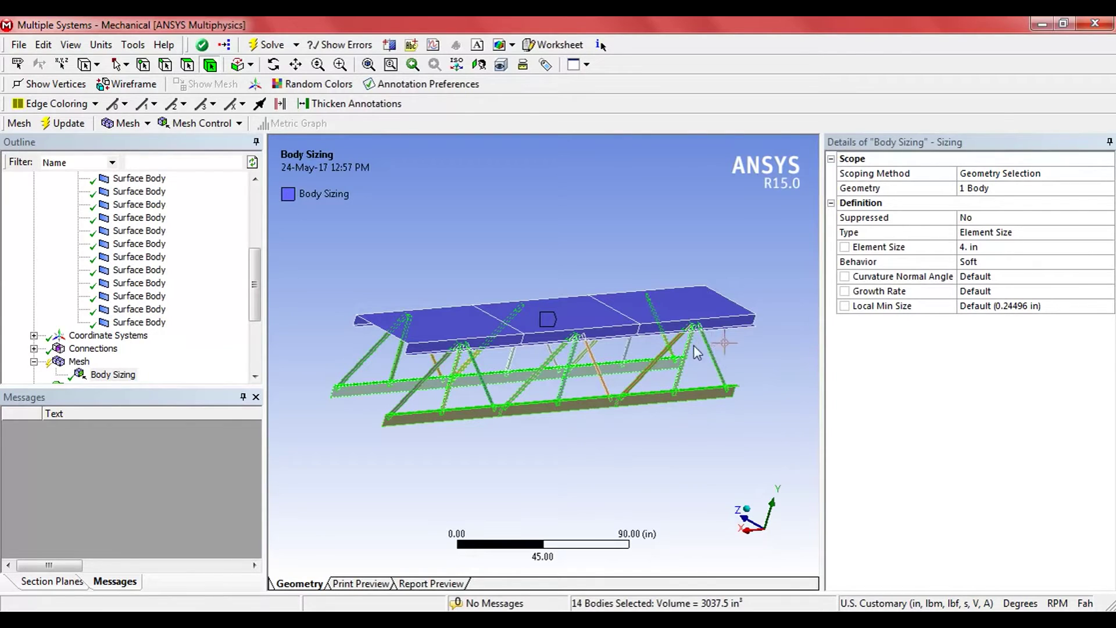
left_click(626, 355, "ctrl")
left_click(583, 354, "ctrl")
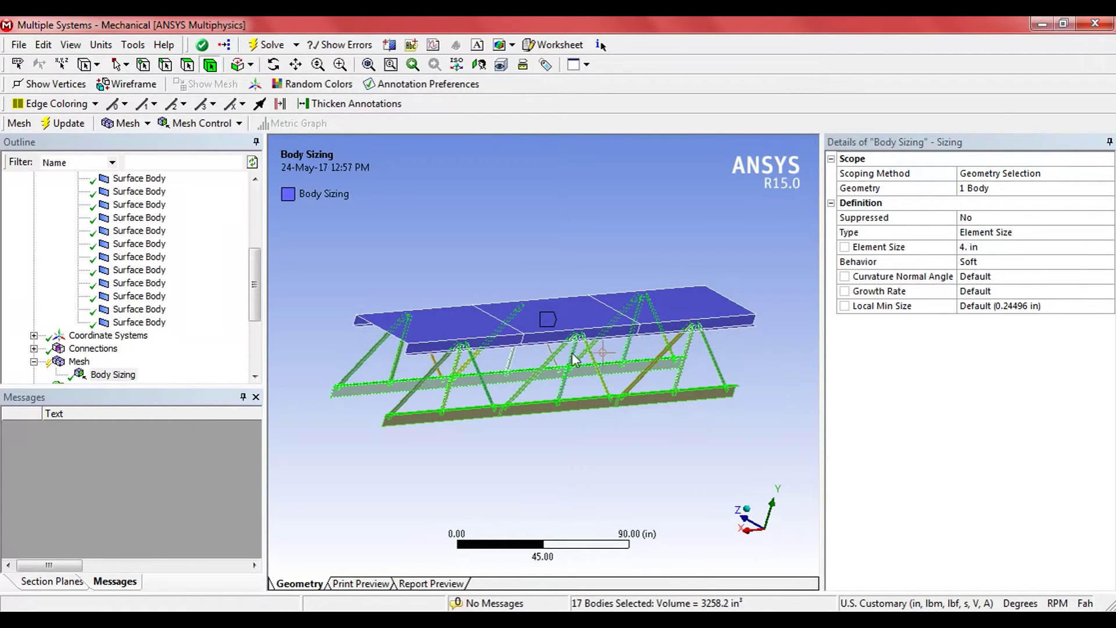
left_click(571, 359, "ctrl")
left_click(513, 360, "ctrl")
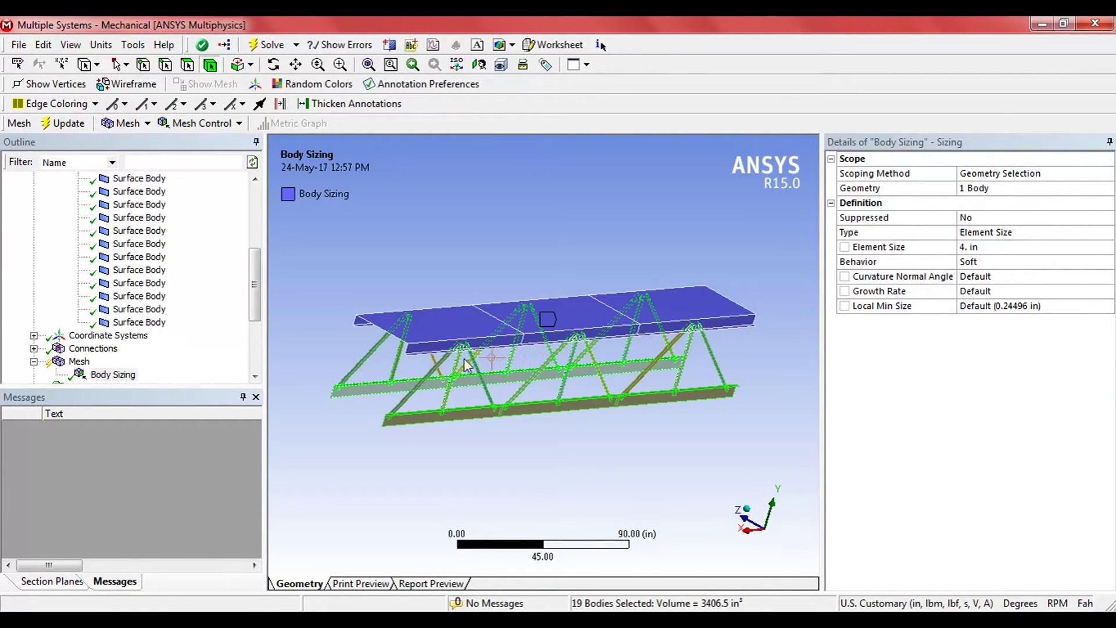
left_click(460, 367, "ctrl")
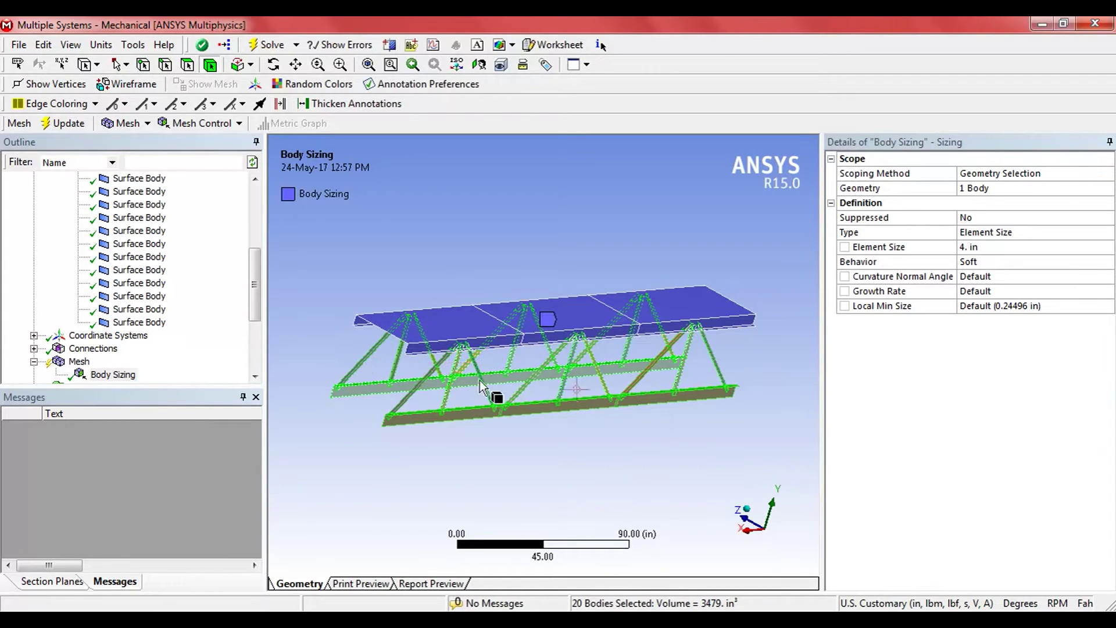
right_click(483, 411)
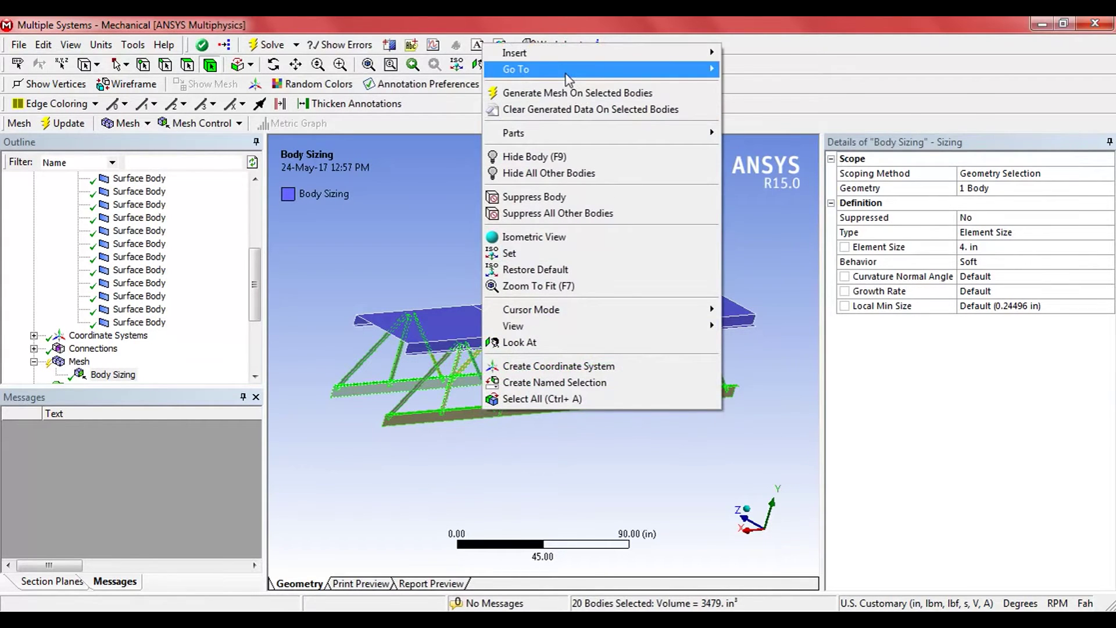
Insert a Body Sizing of 2 in on the selected truss bodies.
mouse_move(602, 53)
left_click(757, 77)
left_click(964, 247)
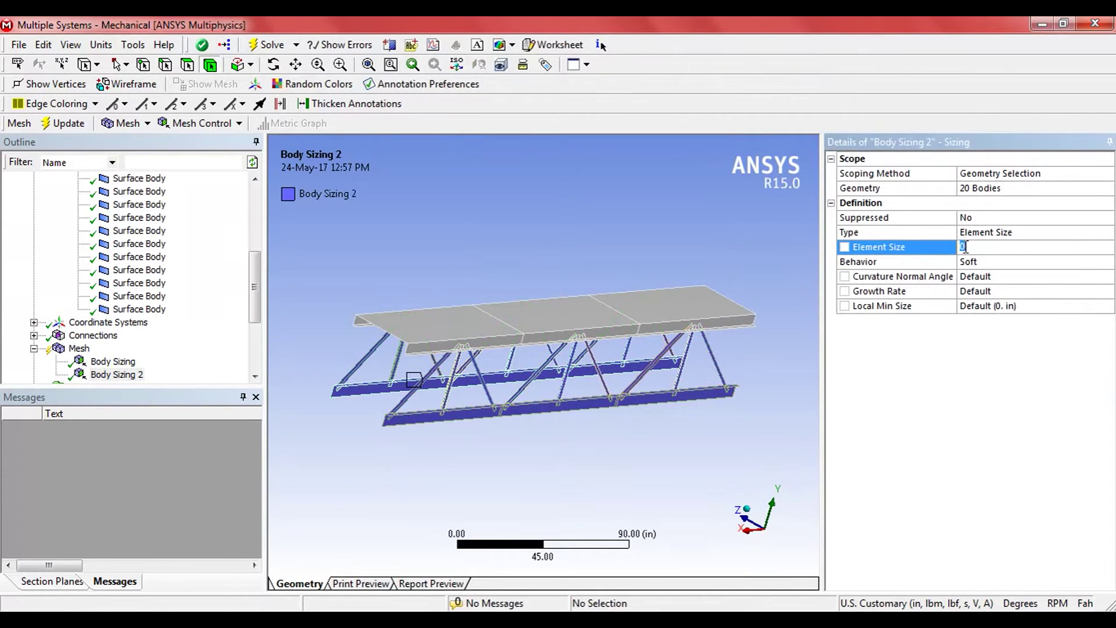
type("2")
key("Return")
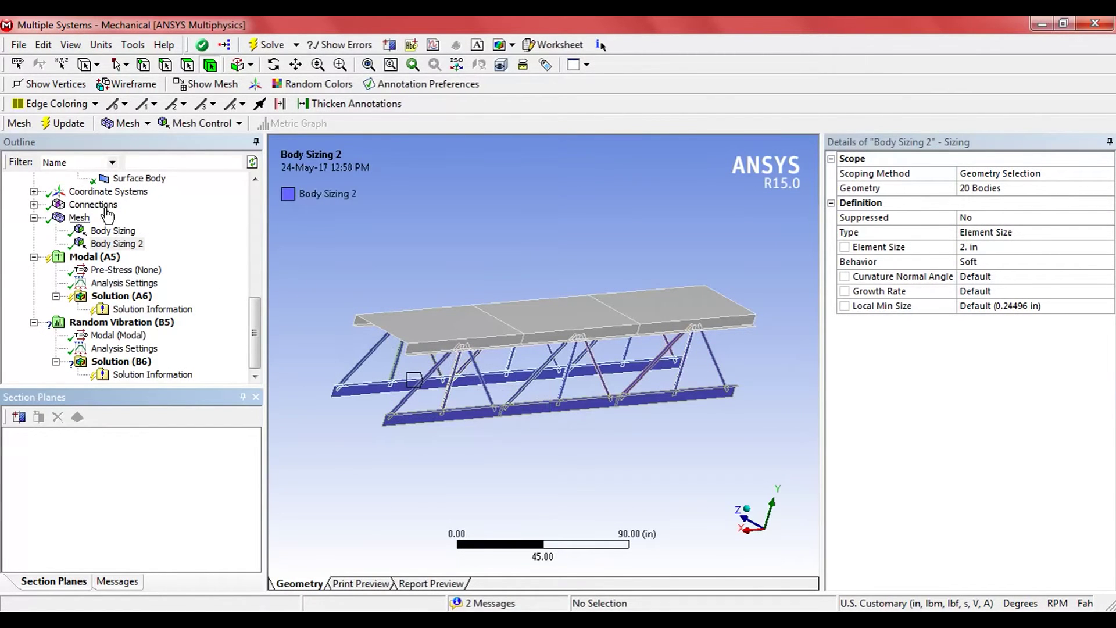
Select Mesh and rotate the view to inspect the generated girder mesh.
left_click(79, 218)
middle_click_drag(449, 389, 517, 433)
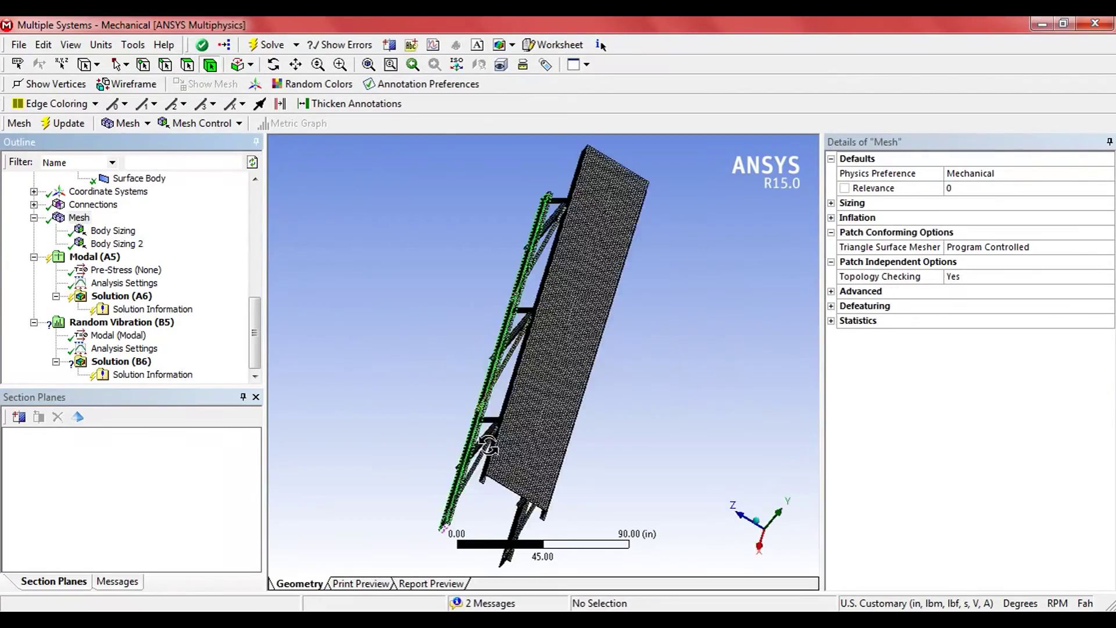
scroll(524, 415, "up", 2)
scroll(528, 410, "up", 2)
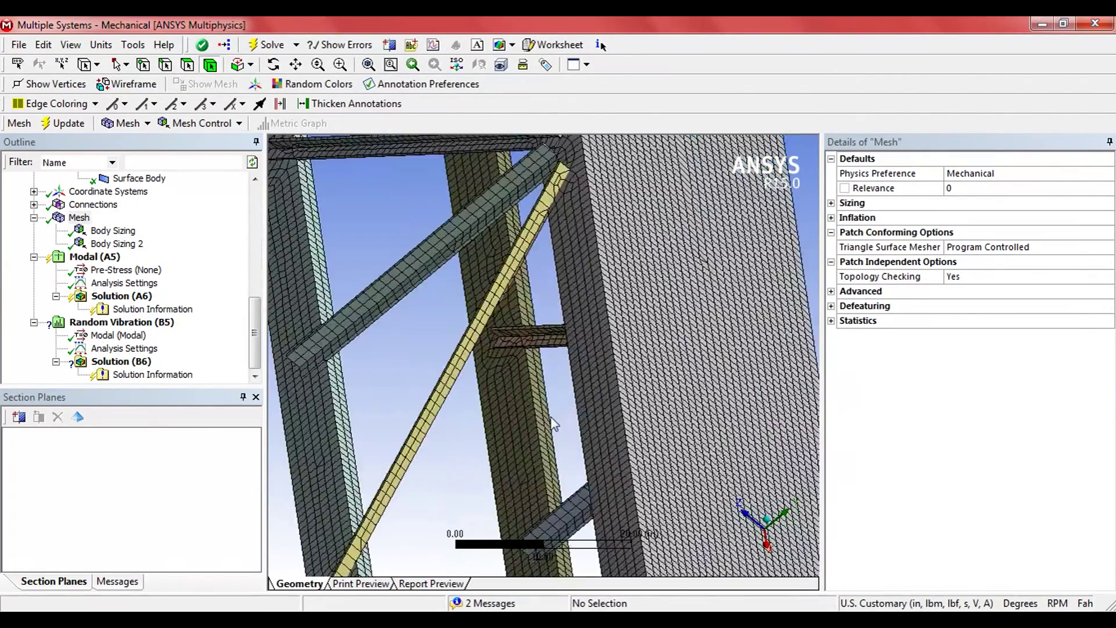
scroll(532, 407, "up", 2)
mouse_move(533, 407)
middle_mouse_down()
mouse_move(436, 449)
mouse_move(411, 436)
mouse_move(471, 446)
middle_mouse_up()
scroll(489, 458, "down", 2)
scroll(488, 462, "down", 2)
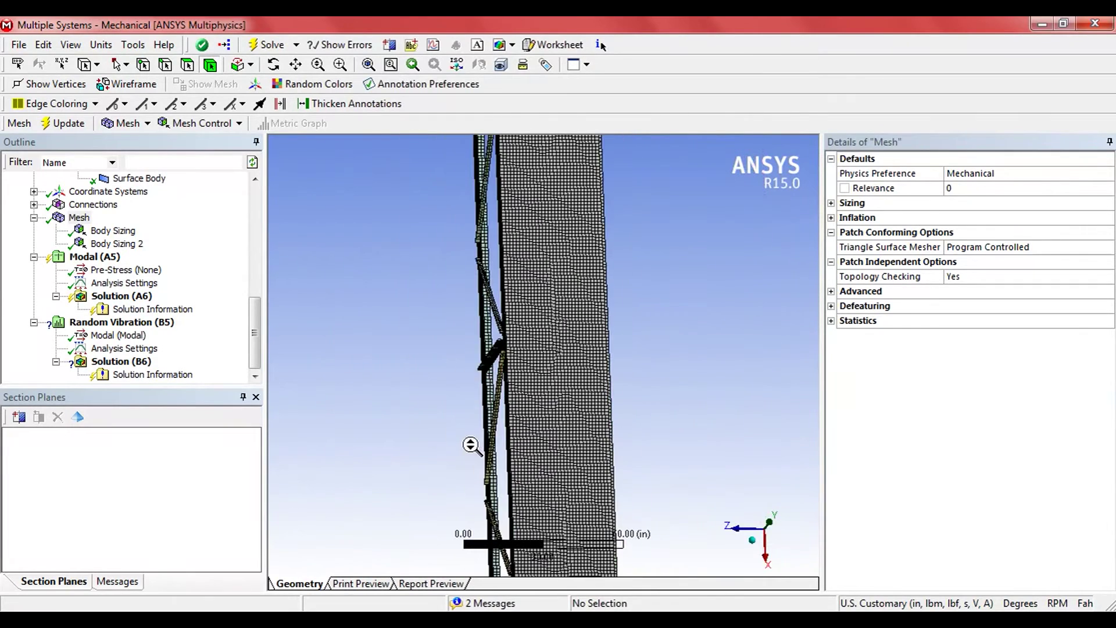
scroll(474, 449, "down", 2)
mouse_move(249, 359)
middle_mouse_down()
mouse_move(411, 360)
mouse_move(366, 331)
middle_mouse_up()
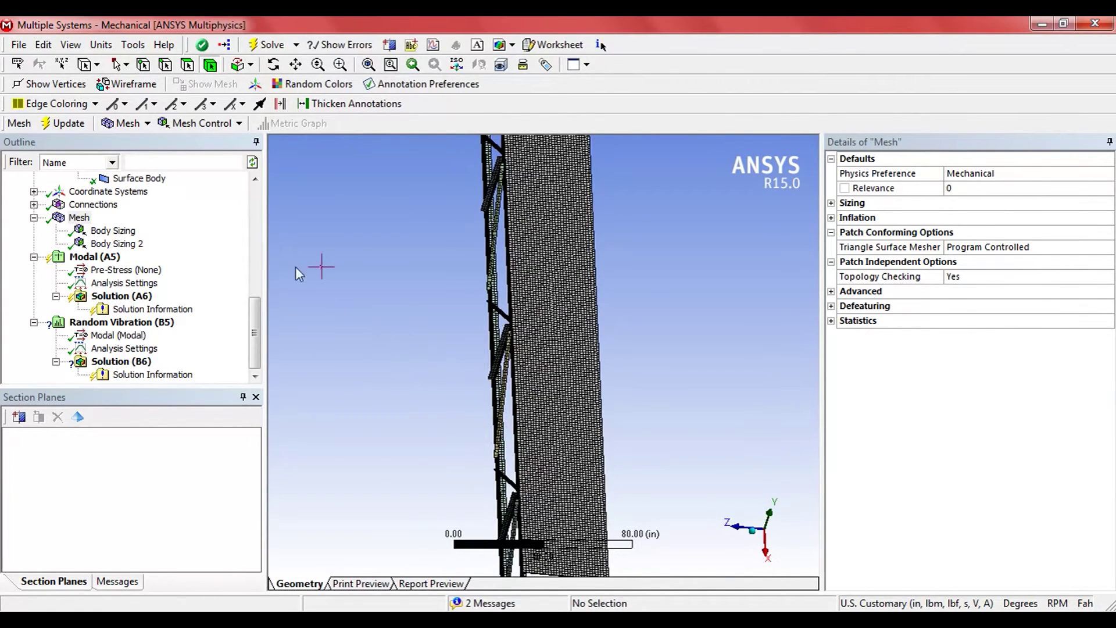
Switch to Modal (A5) and pick the first three lower-chord edges.
left_click(94, 257)
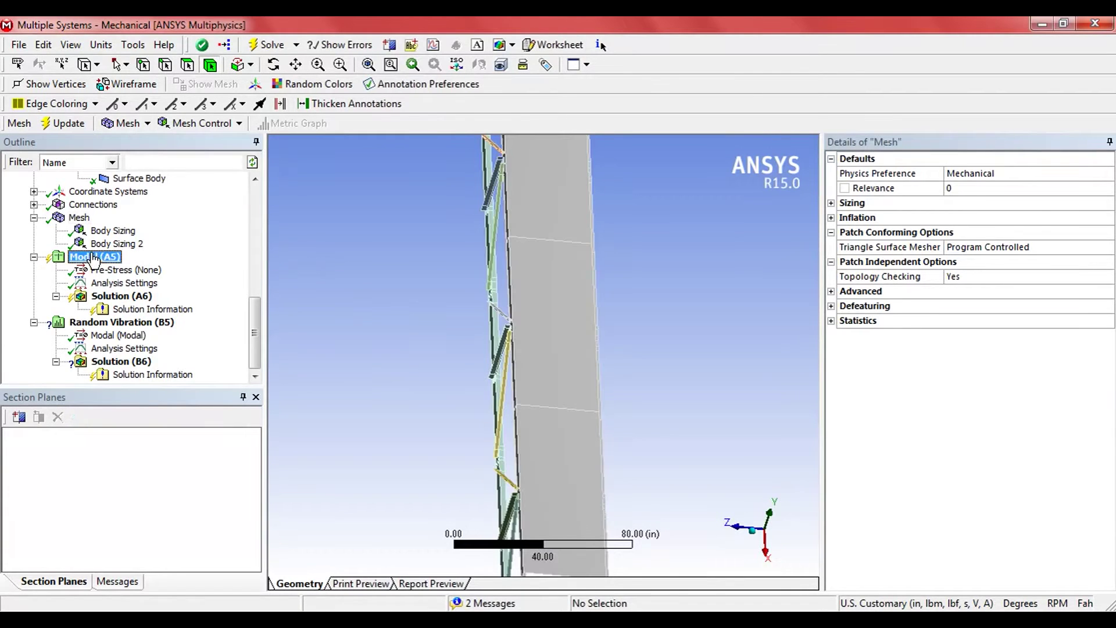
mouse_move(573, 411)
middle_mouse_down()
mouse_move(679, 347)
mouse_move(669, 311)
mouse_move(631, 341)
middle_mouse_up()
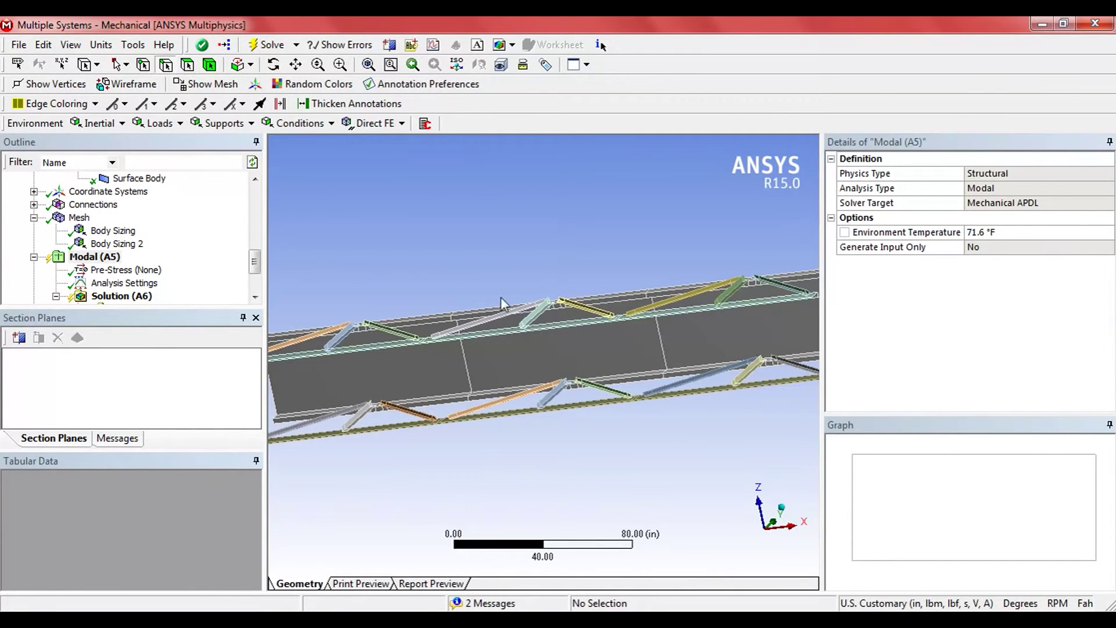
mouse_move(504, 305)
middle_mouse_down()
mouse_move(511, 384)
mouse_move(517, 370)
middle_mouse_up()
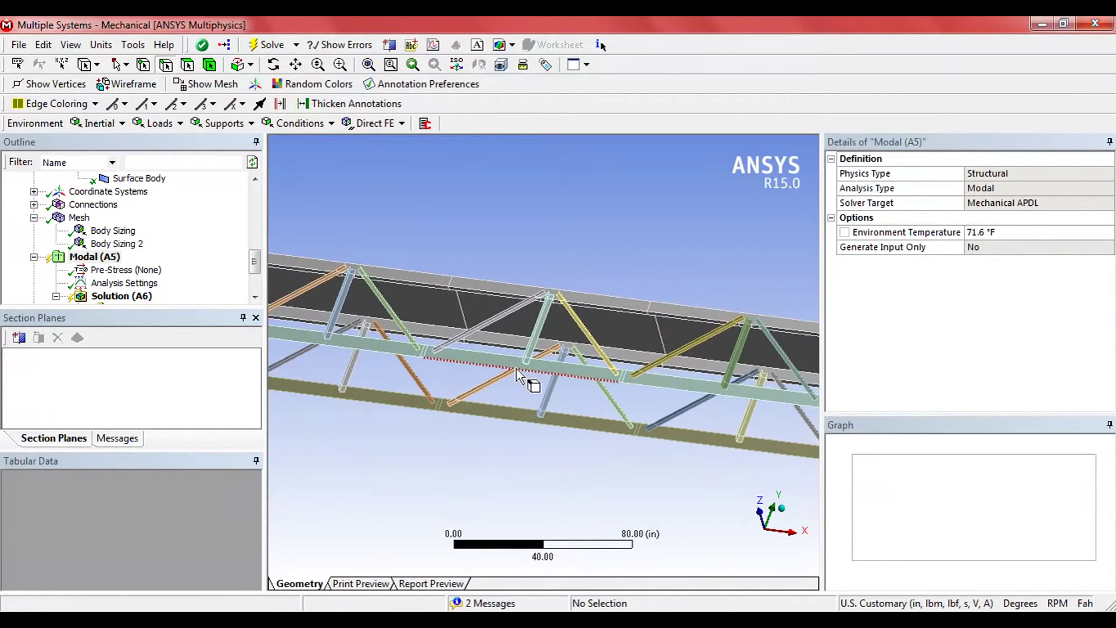
left_click(517, 369)
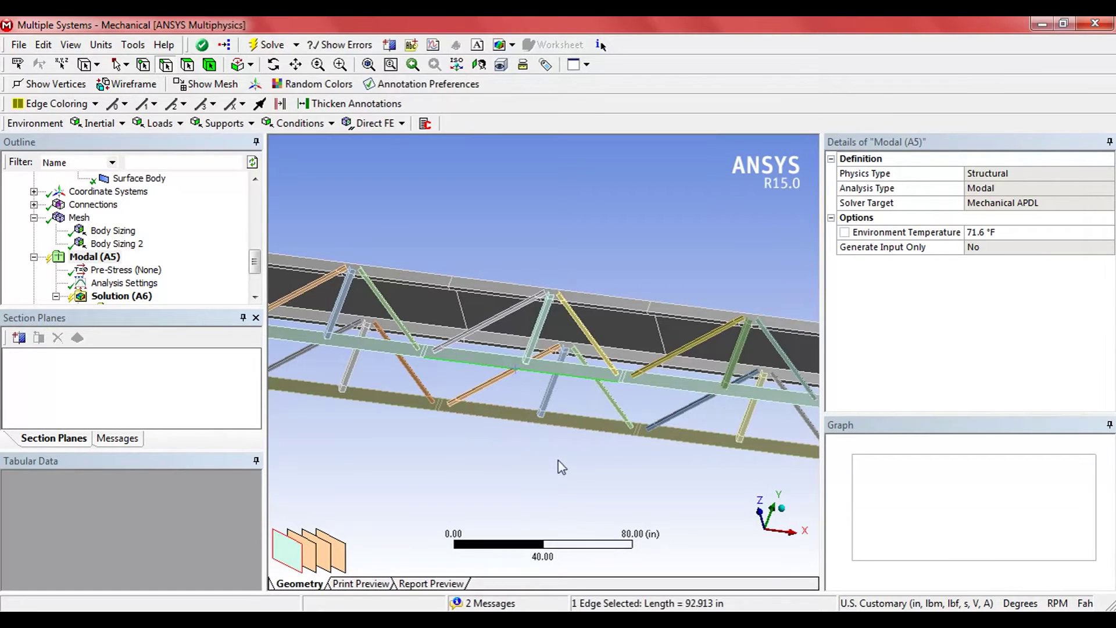
left_click(670, 389, "ctrl")
key("F7")
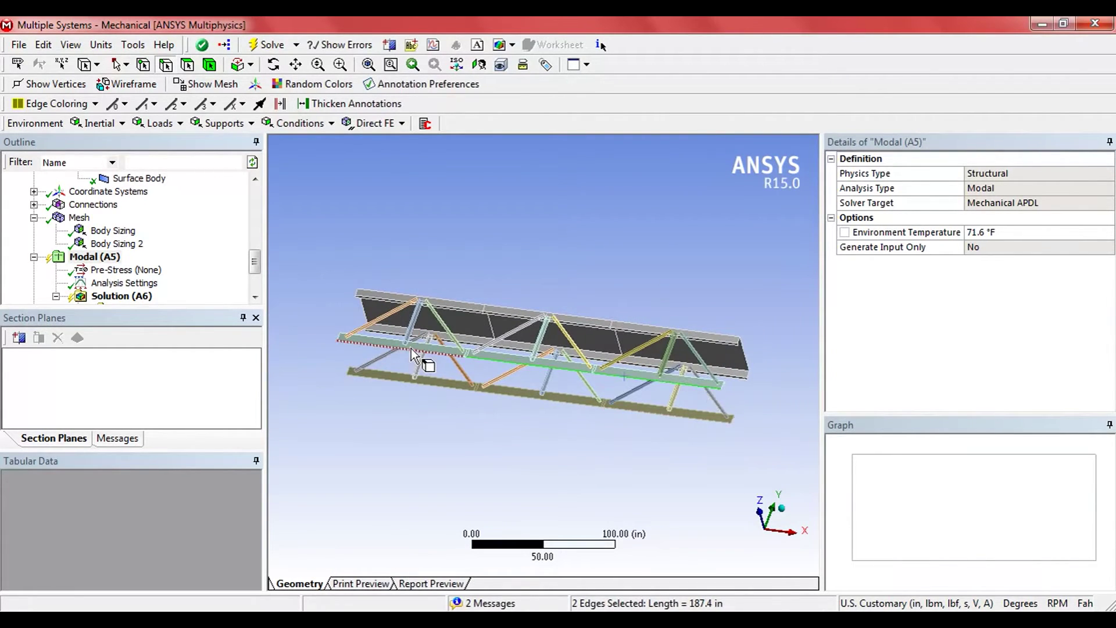
left_click(412, 352, "ctrl")
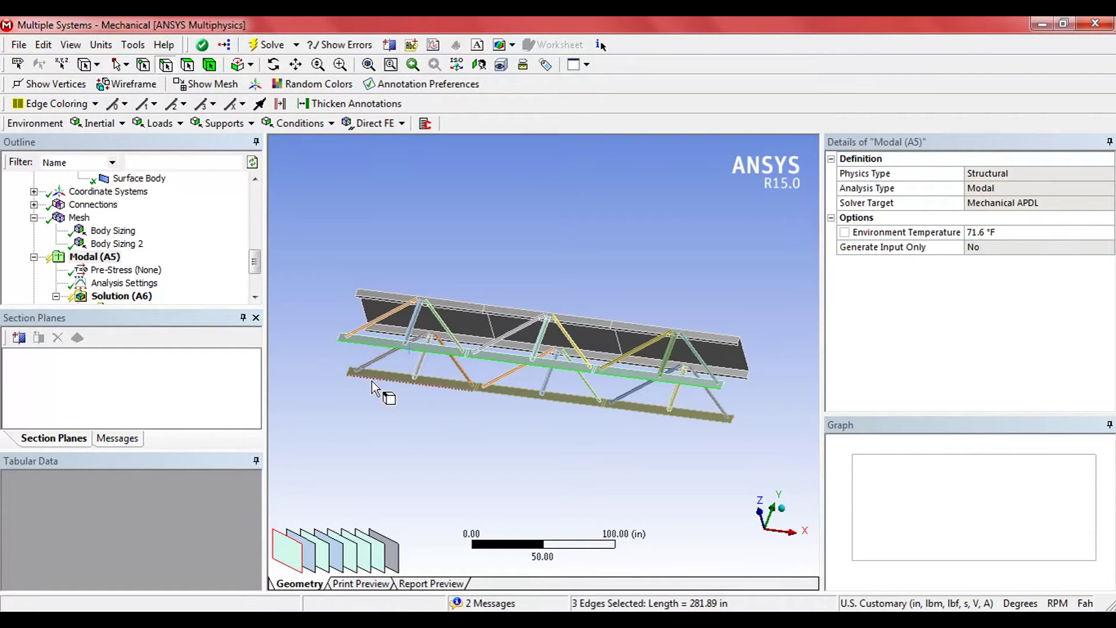
Add the remaining lower-chord edges and apply a Fixed Support to all seven.
left_click(373, 382, "ctrl")
left_click(505, 398, "ctrl")
left_click(664, 417, "ctrl")
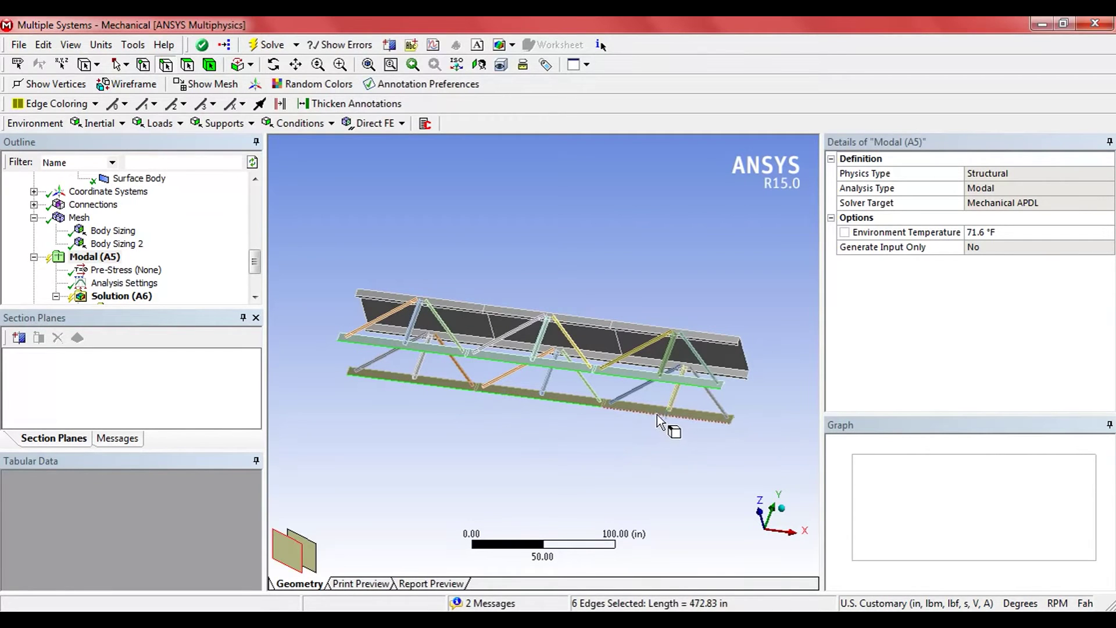
left_click(654, 419, "ctrl")
mouse_move(646, 448)
middle_mouse_down()
mouse_move(678, 386)
mouse_move(733, 470)
middle_mouse_up()
right_click(658, 363)
mouse_move(741, 69)
left_click(891, 98)
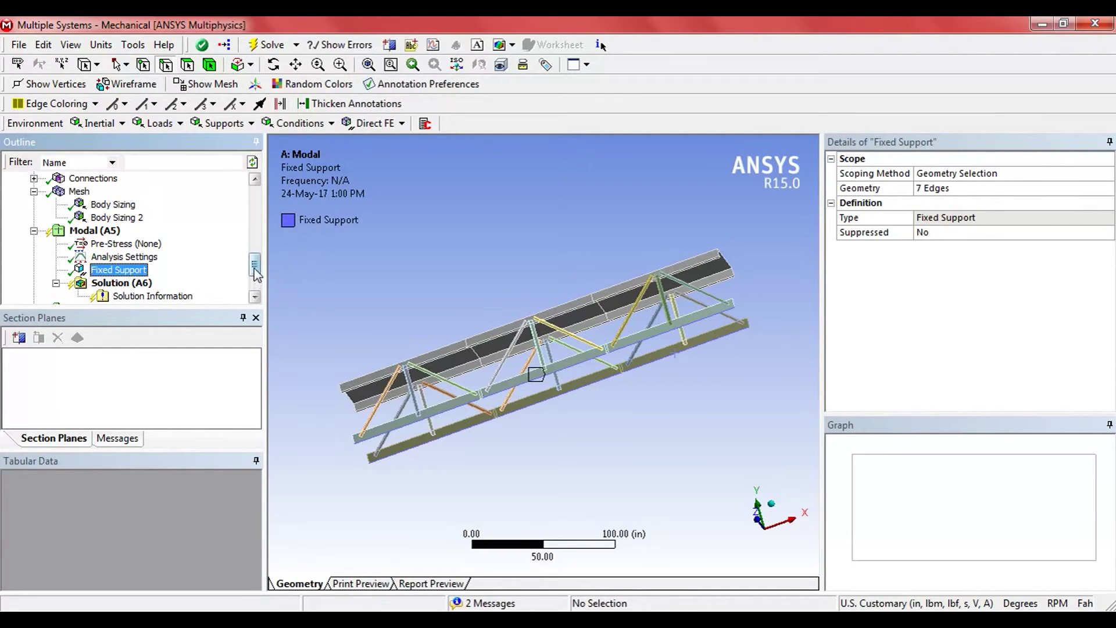
mouse_move(256, 274)
left_mouse_down()
mouse_move(257, 288)
mouse_move(259, 277)
left_mouse_up()
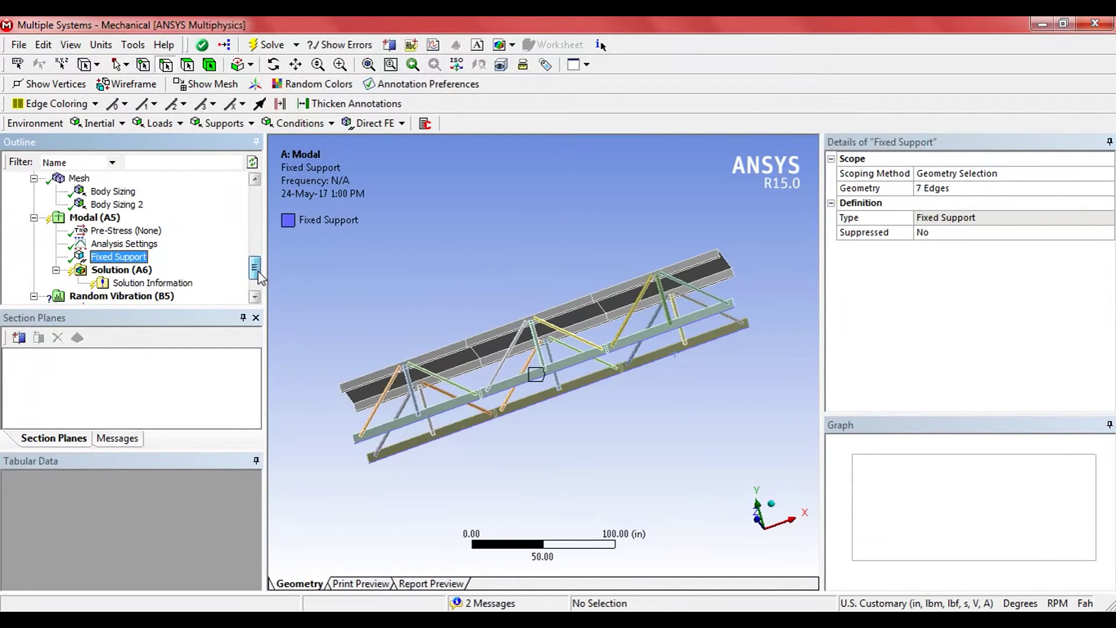
Insert a PSD Acceleration excitation in the Random Vibration (B5) analysis.
left_click(117, 297)
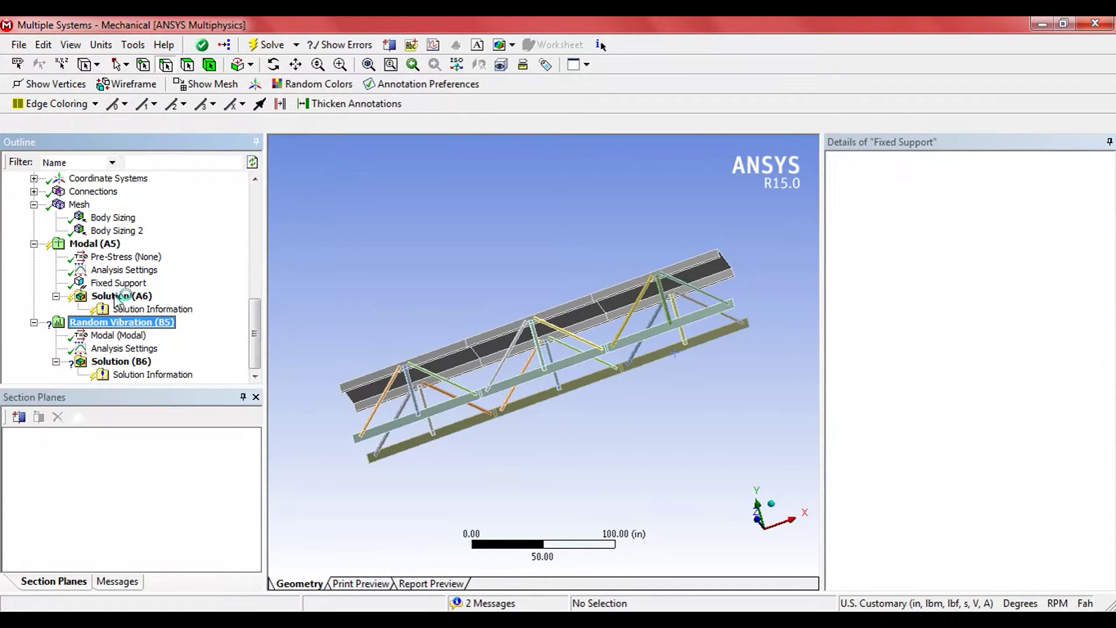
right_click(125, 331)
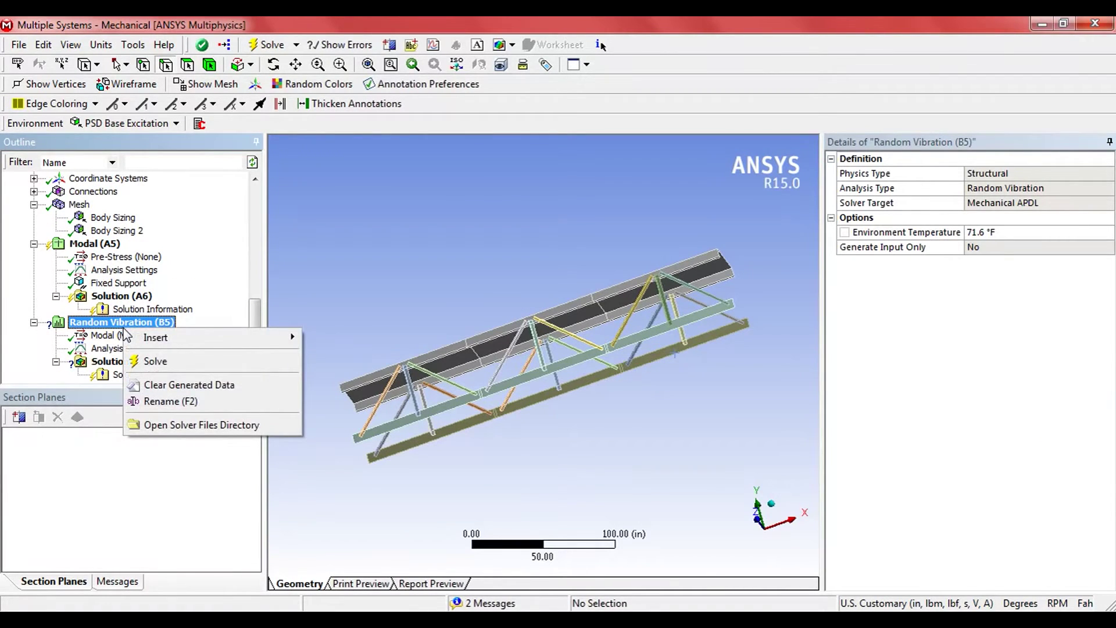
mouse_move(156, 337)
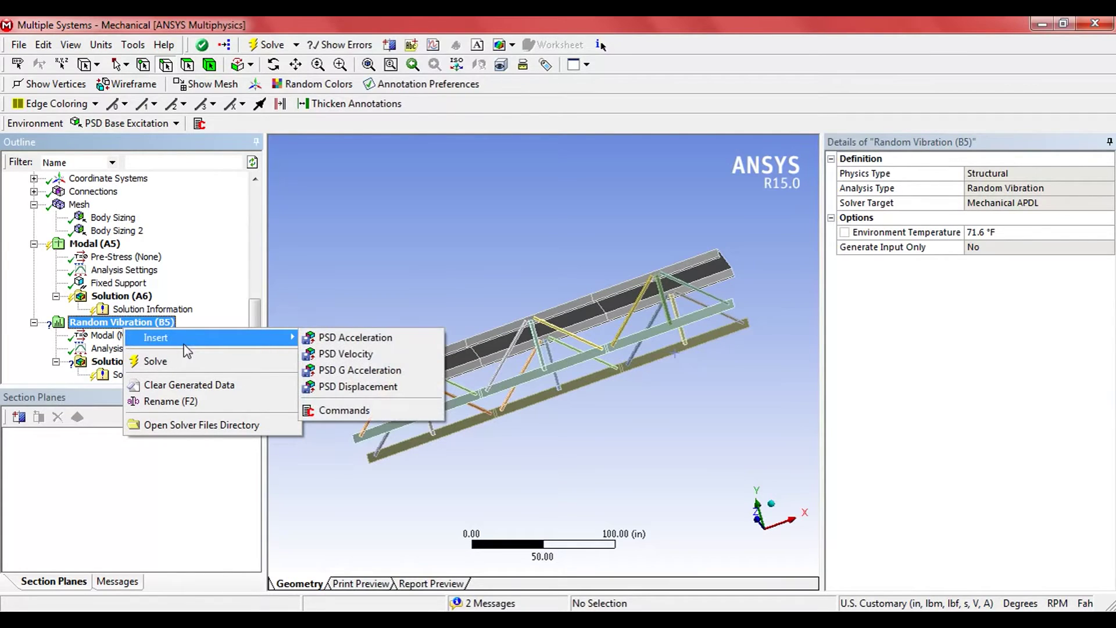
left_click(375, 340)
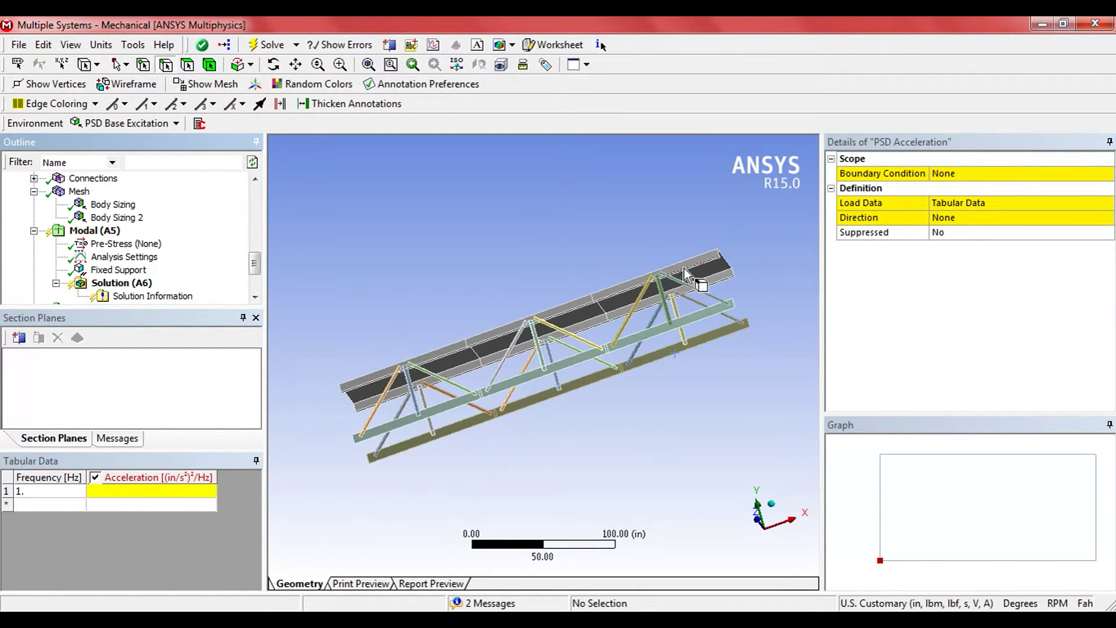
Set its boundary condition to Fixed Support and begin entering tabular load data.
left_click(959, 175)
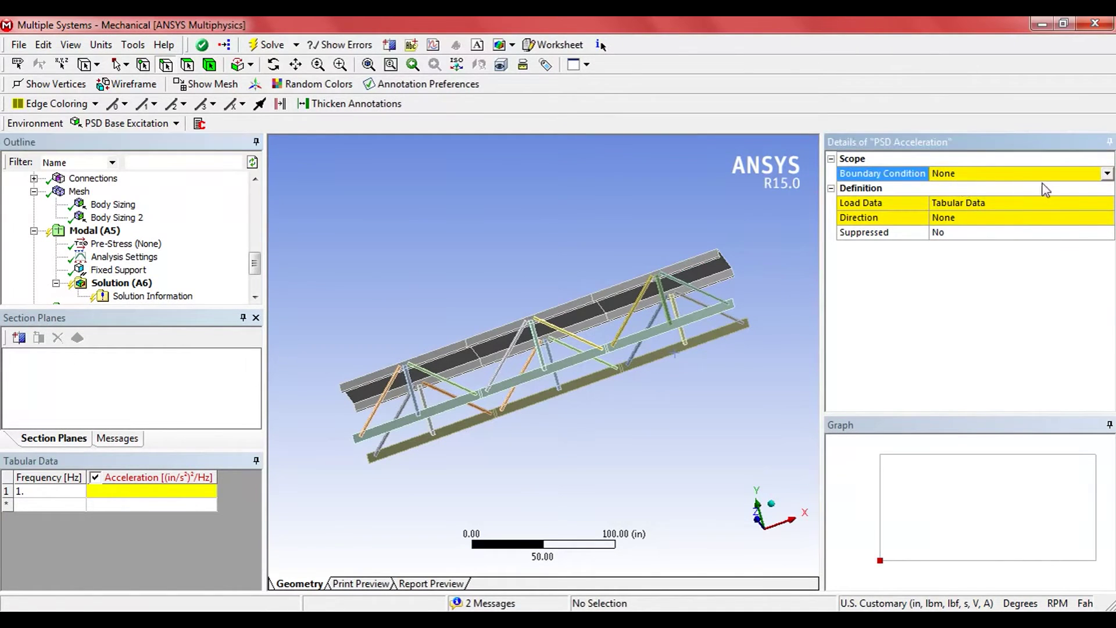
left_click(1108, 175)
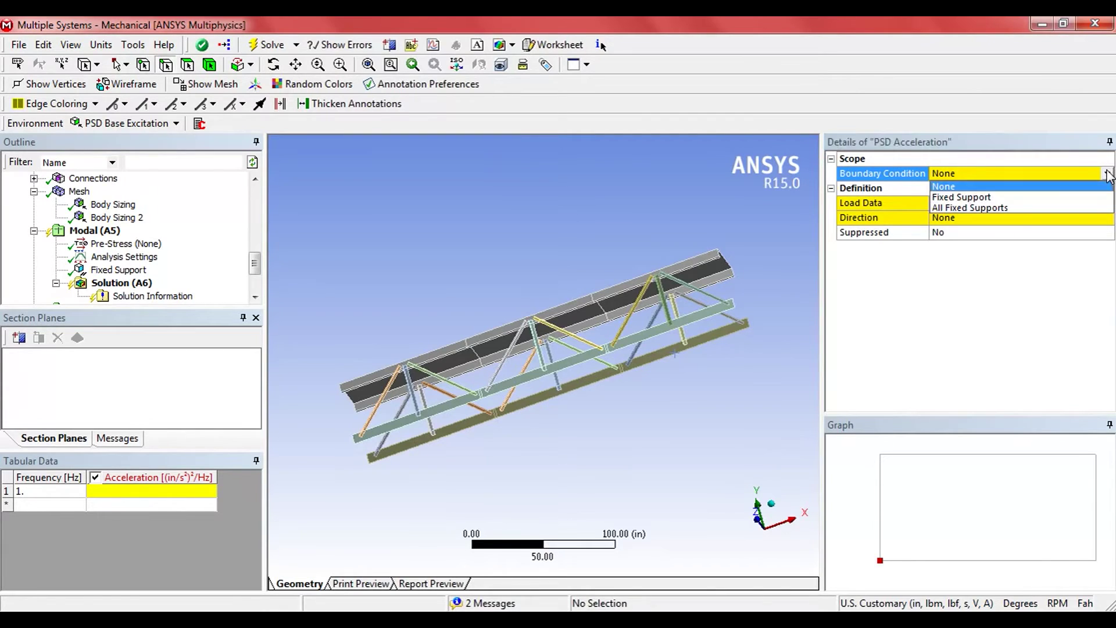
left_click(1065, 198)
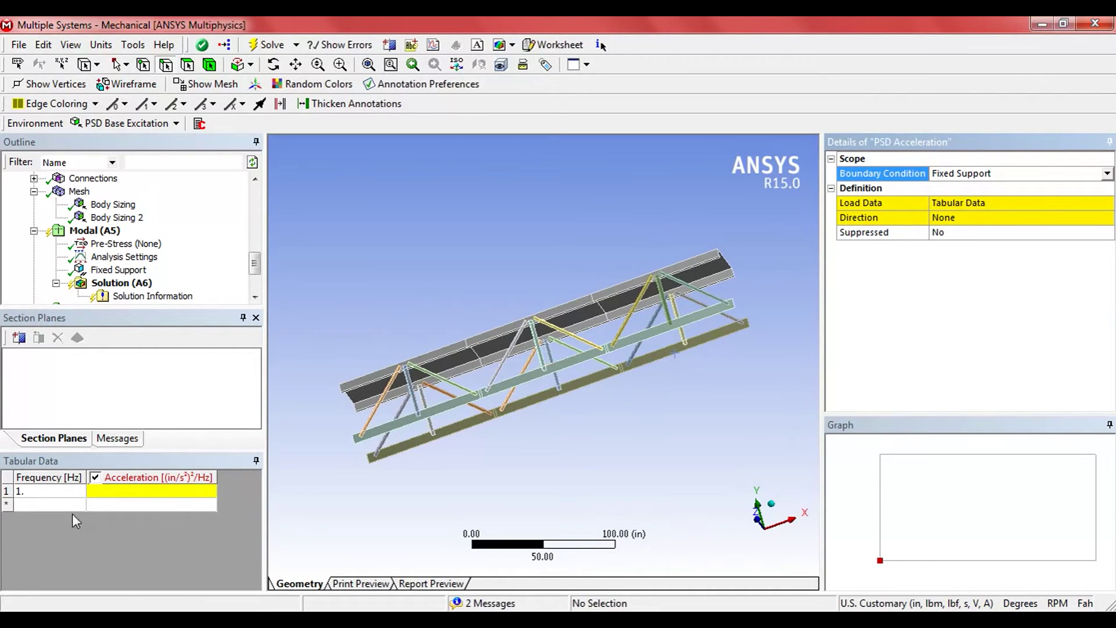
left_click(46, 494)
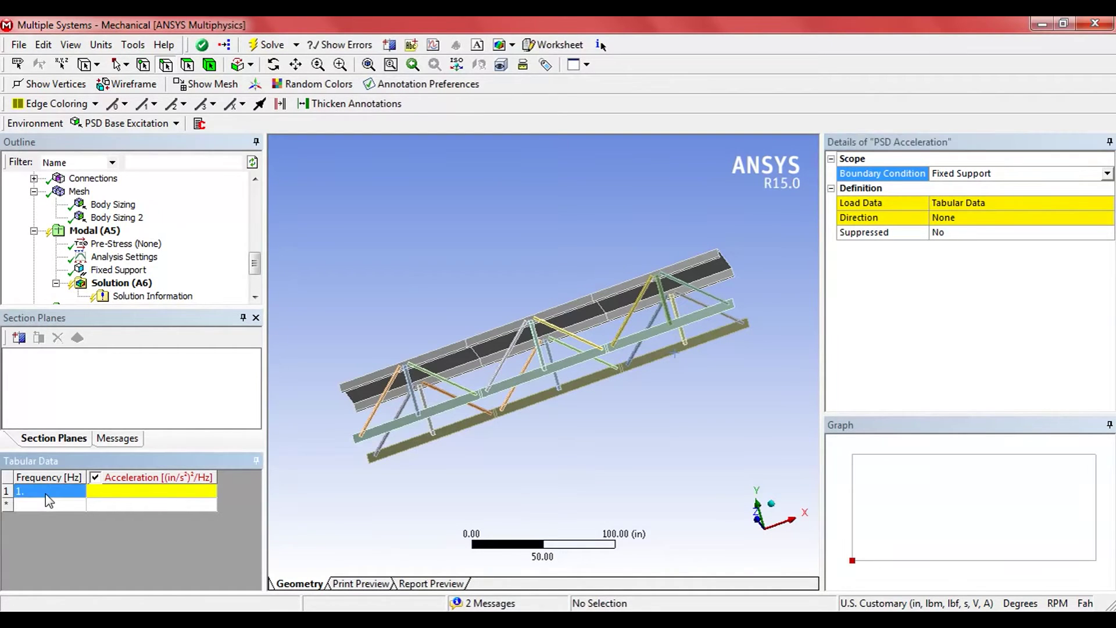
left_click(136, 489)
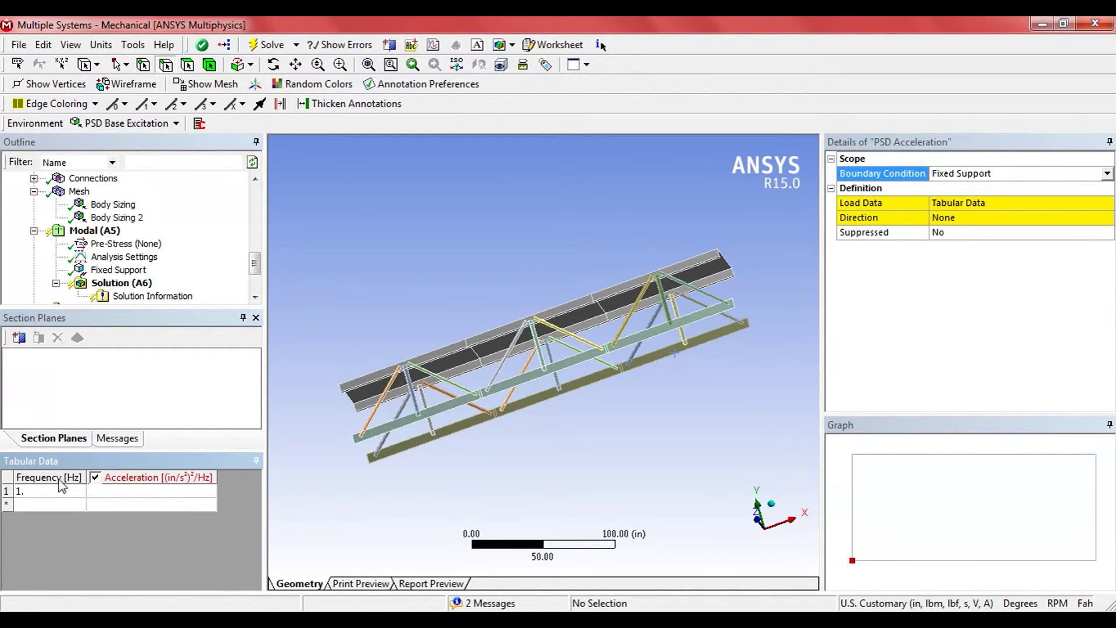
left_click(24, 491)
Change the PSD Acceleration's Direction property to X Axis.
left_click(979, 206)
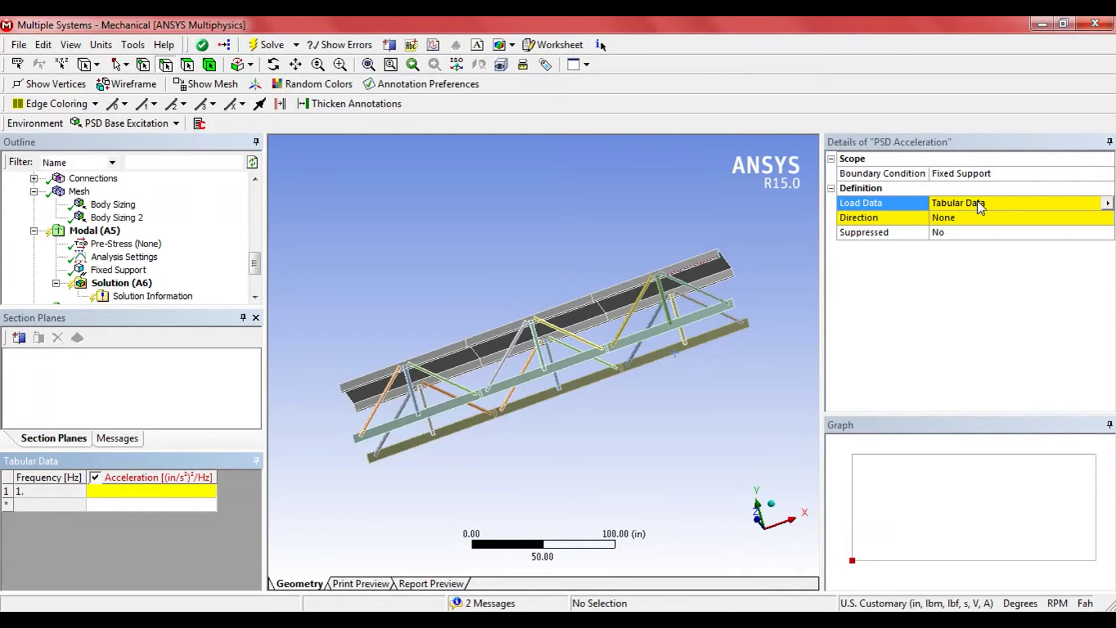
left_click(1084, 220)
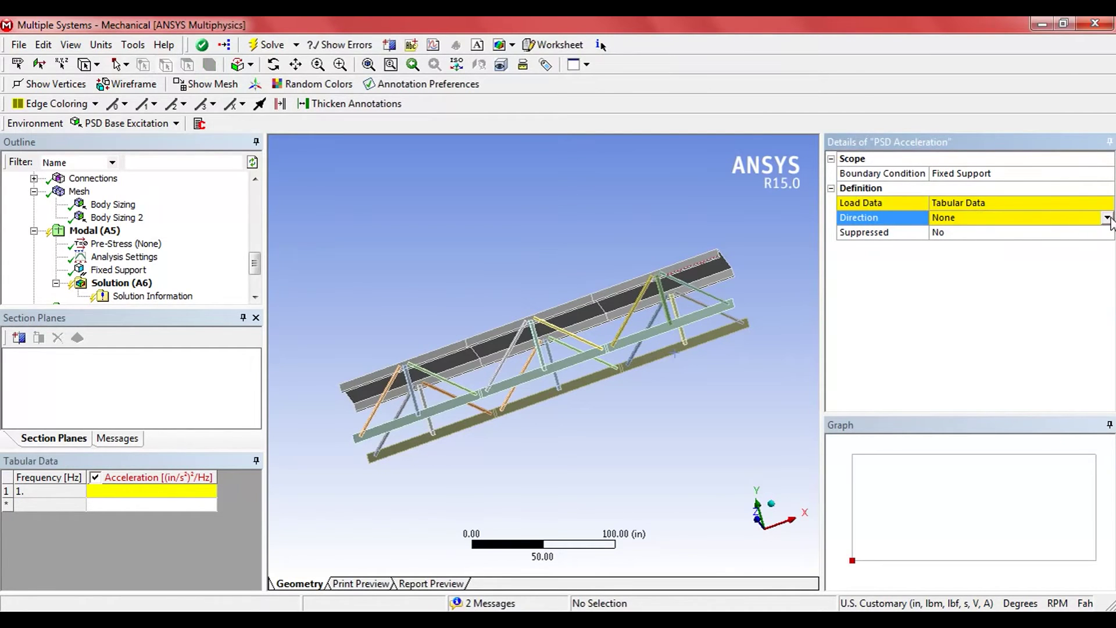
left_click(1107, 218)
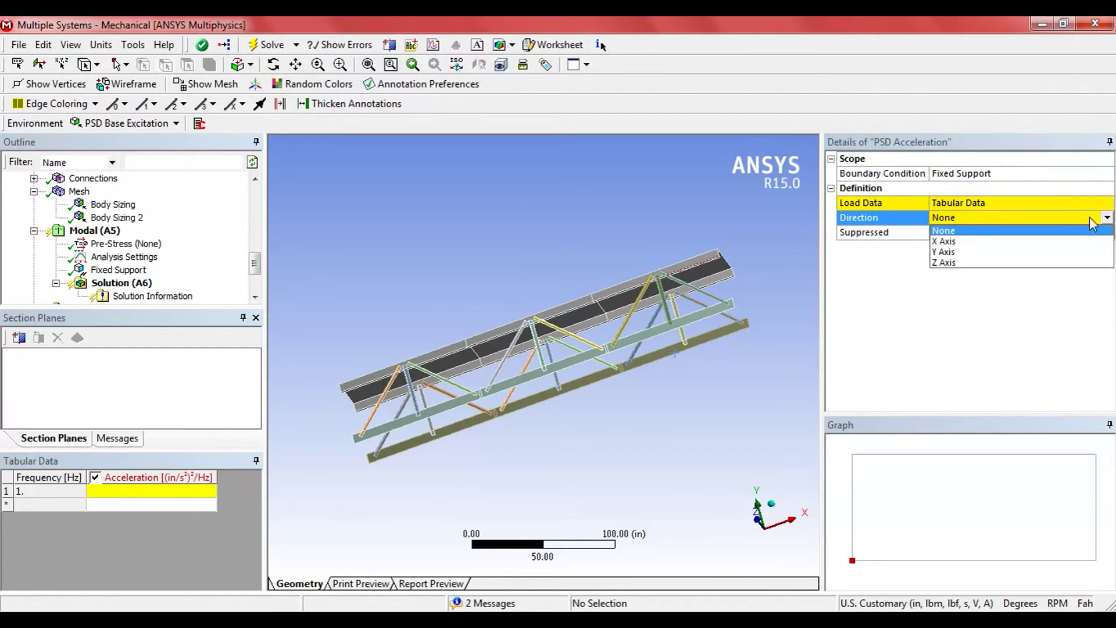
left_click(1040, 249)
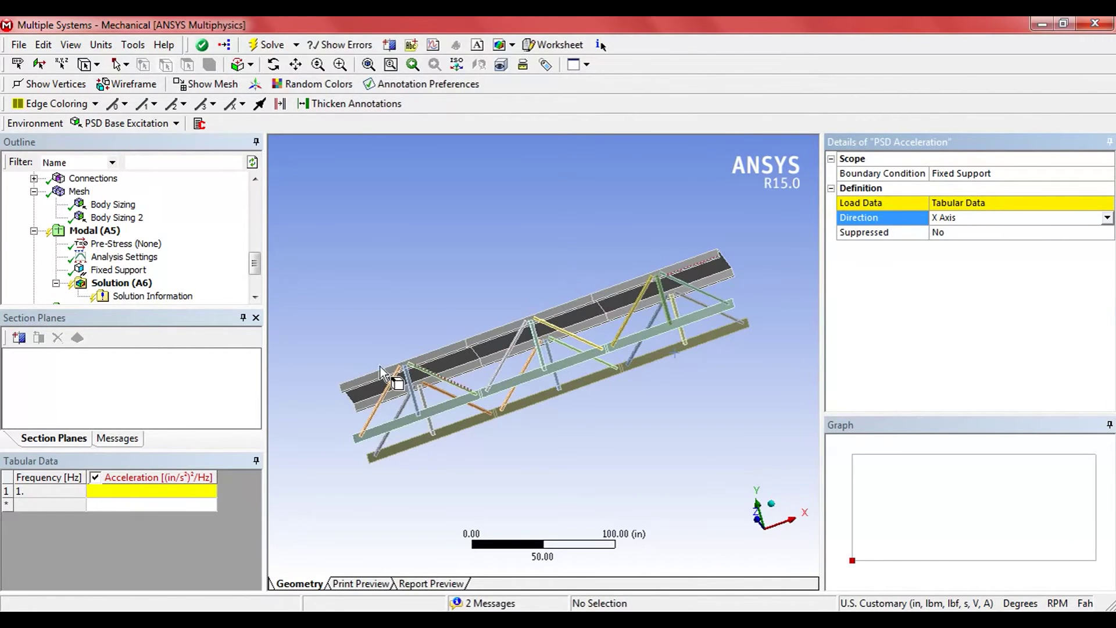
Enter PSD rows 5/150, 20/200, 30/200 and 45/100, then check the curve graph.
double_click(32, 492)
type("1.")
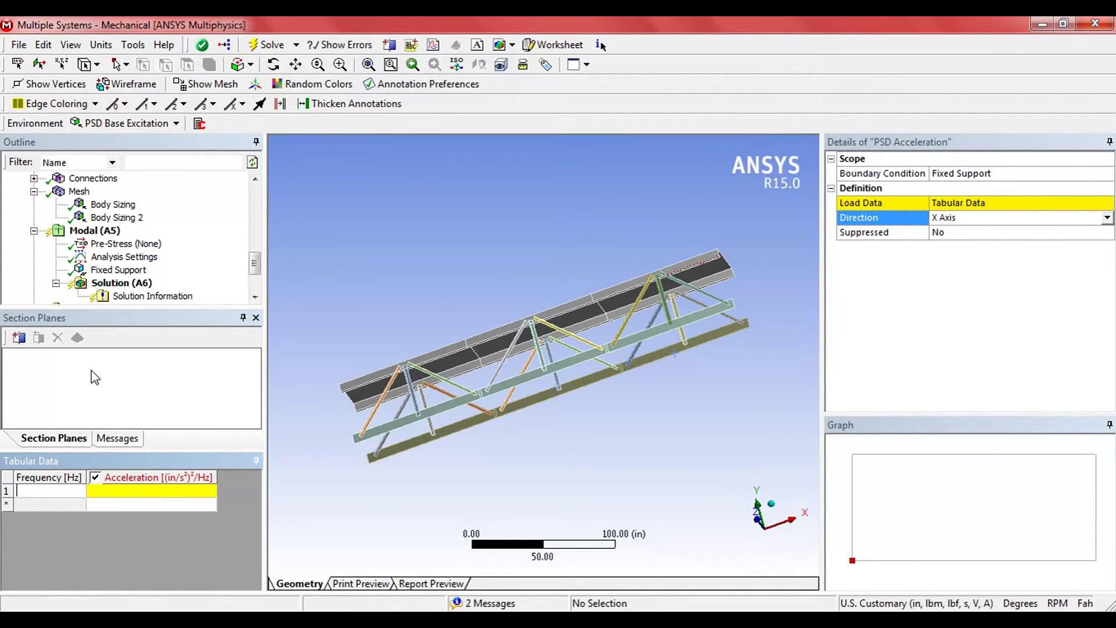
type("5")
key("Tab")
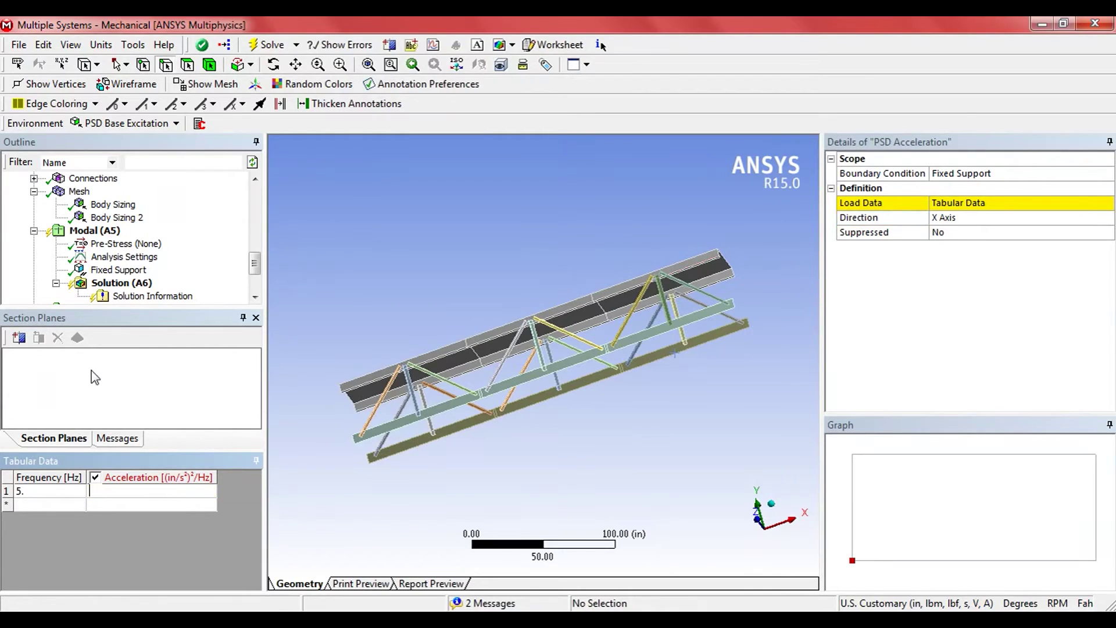
type("150")
key("Return")
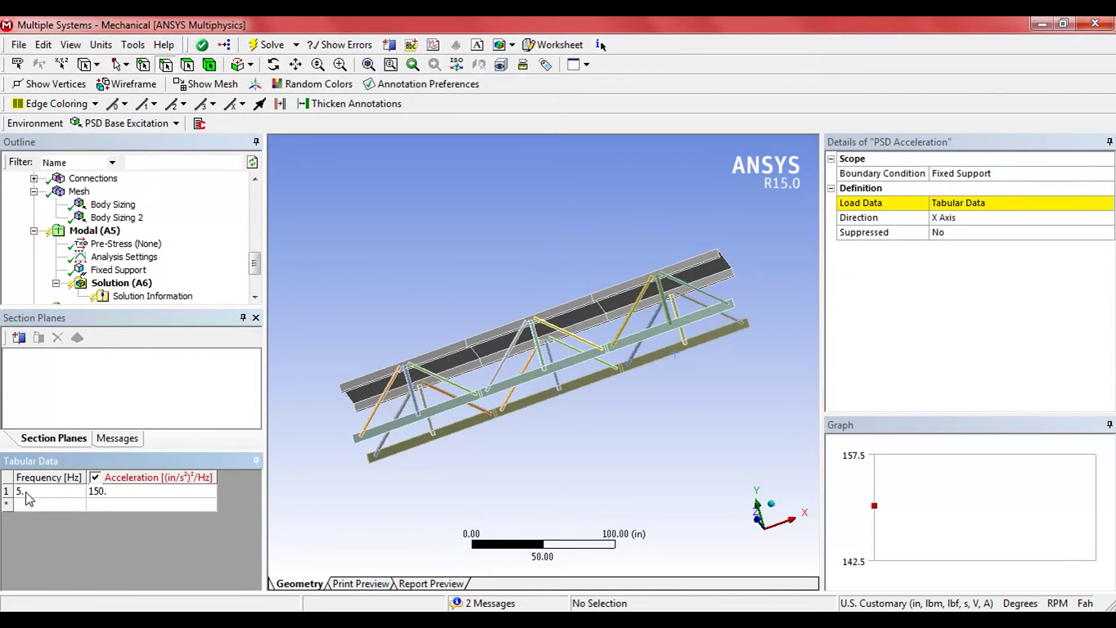
type("20")
key("Return")
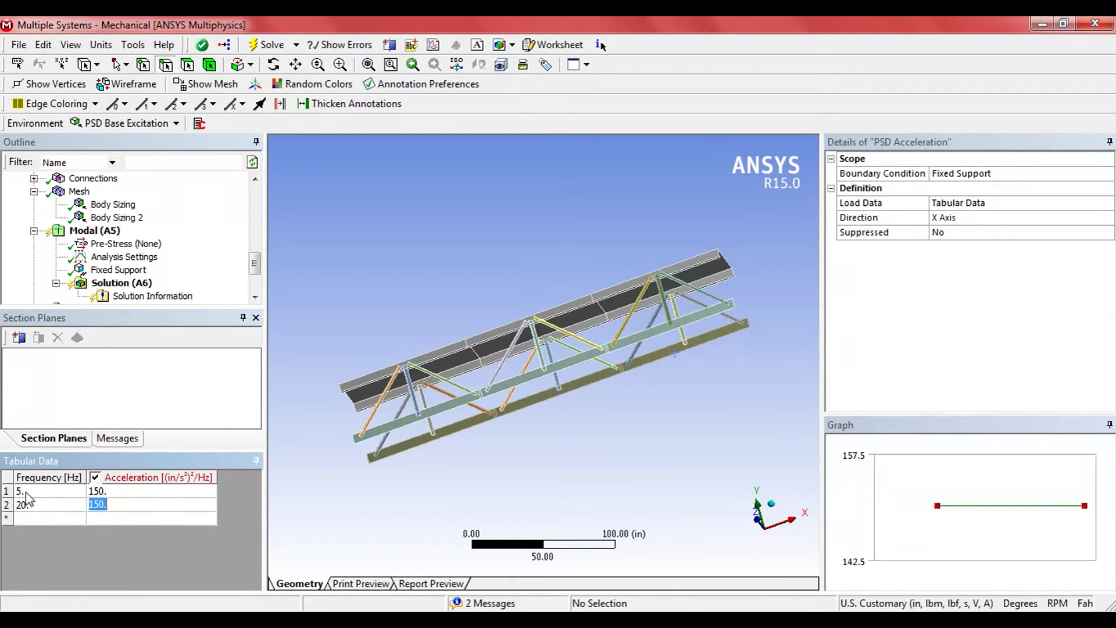
type("200")
key("Return")
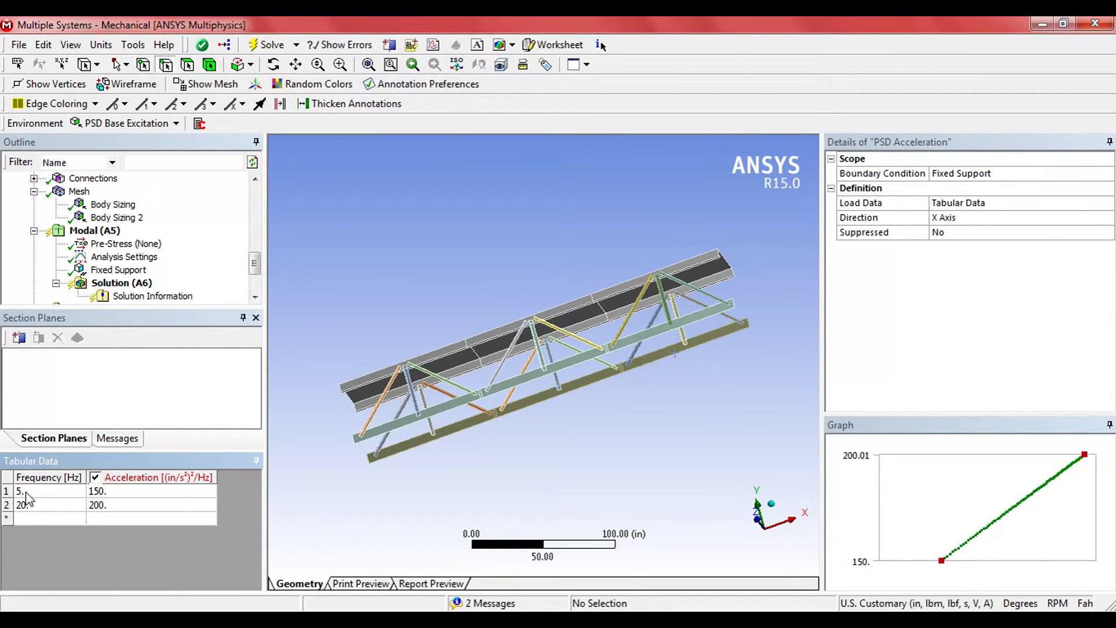
type("30")
key("Return")
type(".")
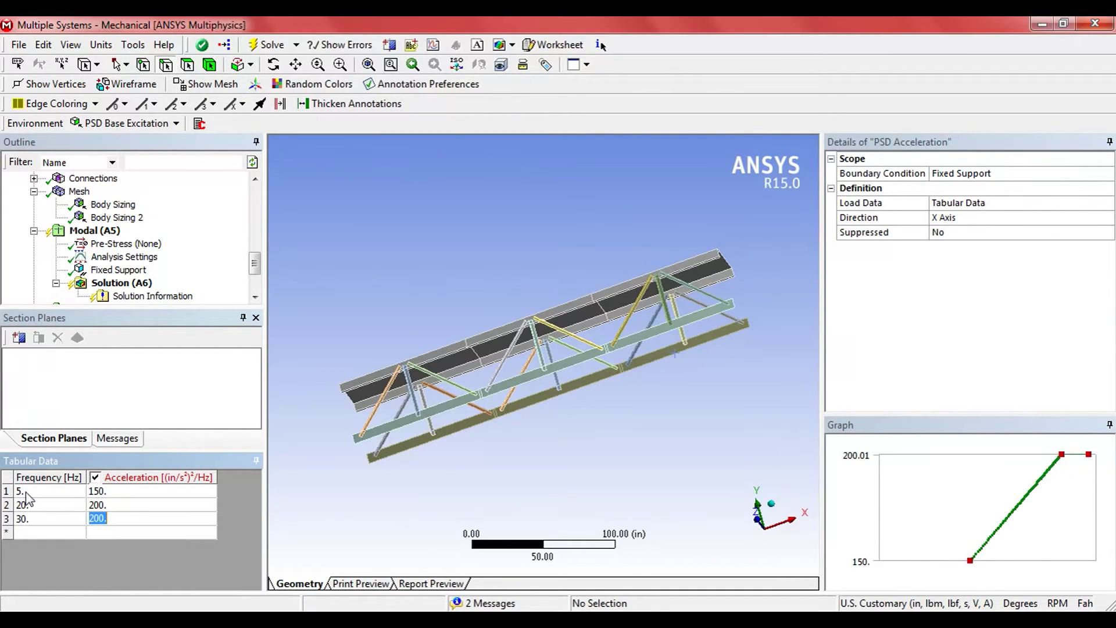
type("5")
key("Return")
type("45")
key("Return")
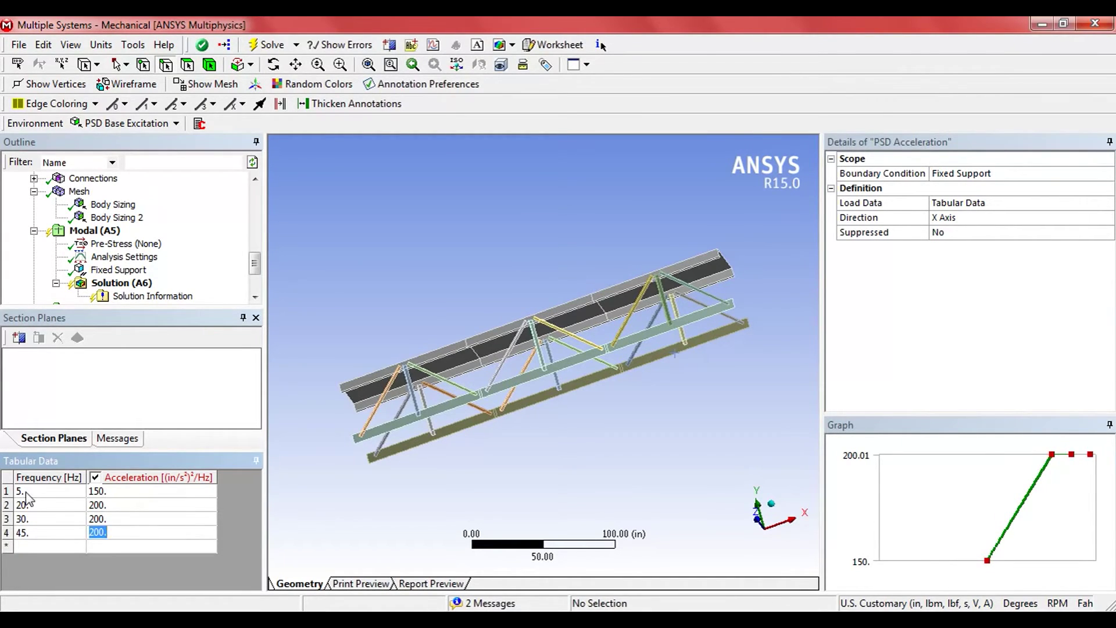
type("10")
key("Return")
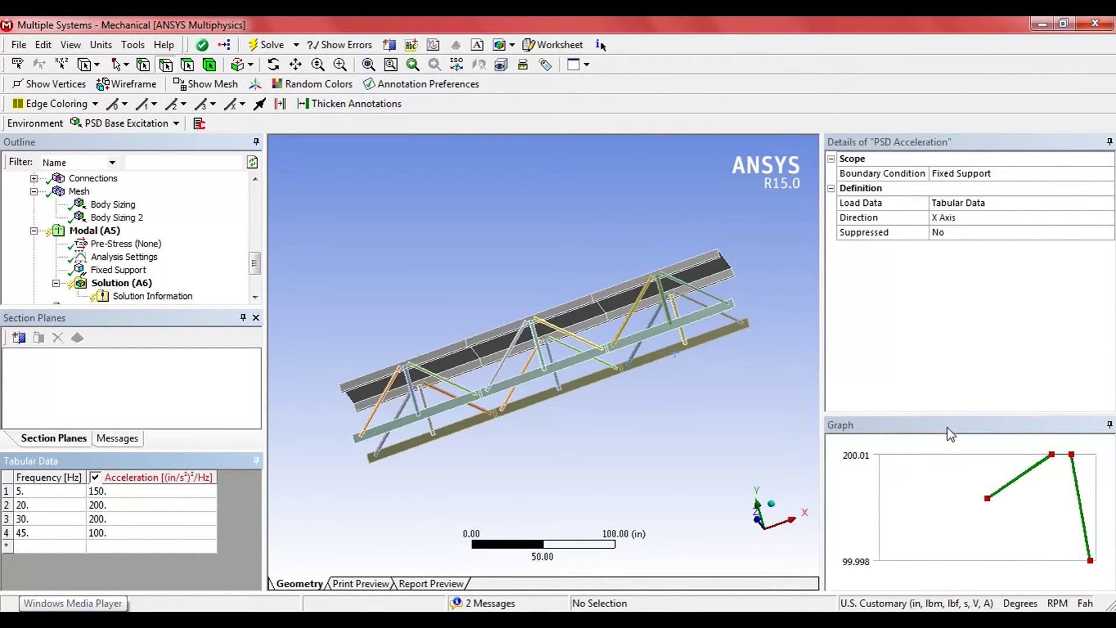
left_click_drag(950, 437, 979, 446)
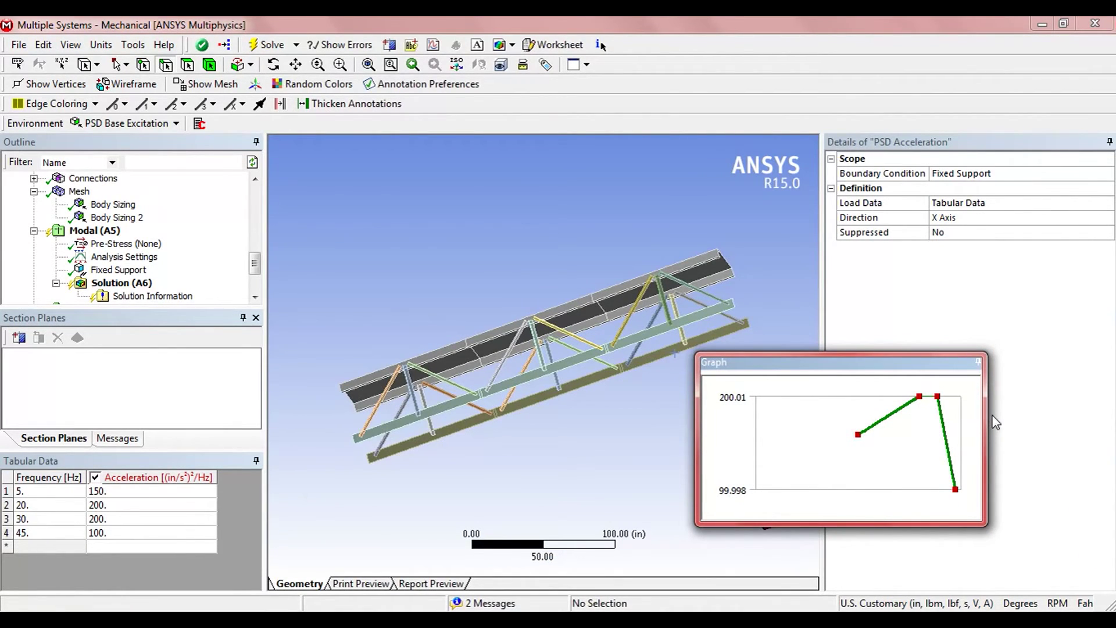
double_click(724, 362)
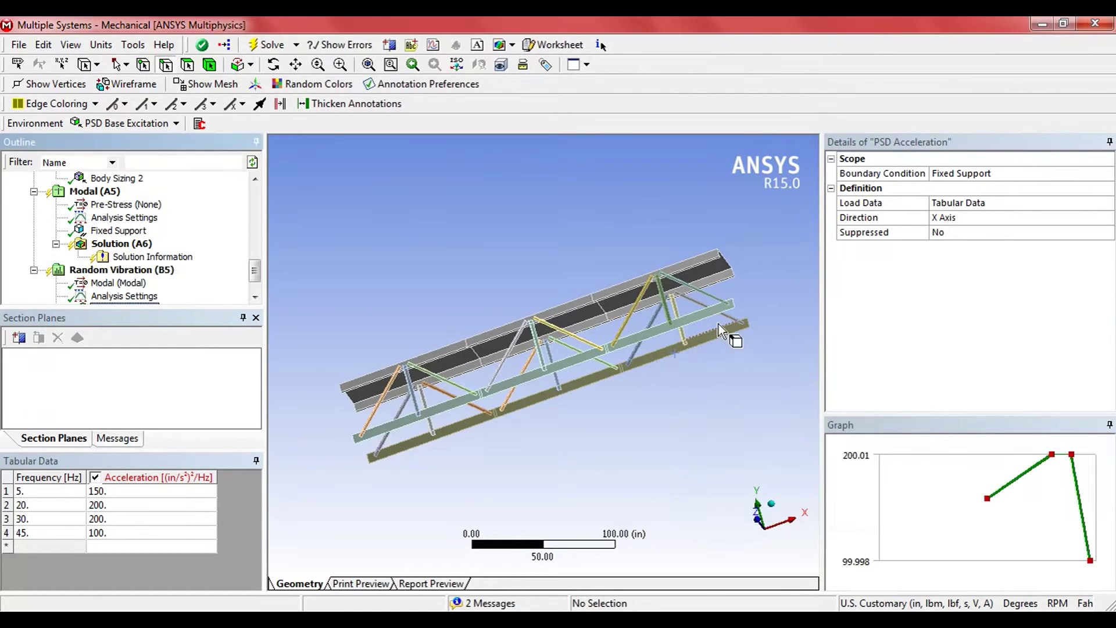
Insert a Total Deformation result into the modal Solution (A6) from its context menu.
left_click(94, 192)
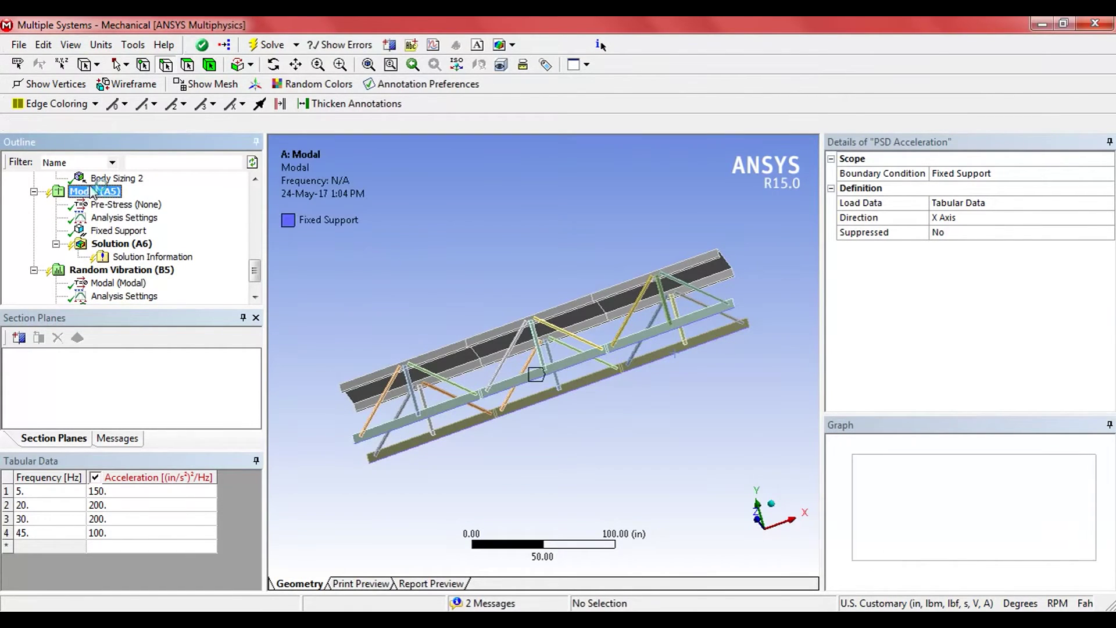
left_click(127, 245)
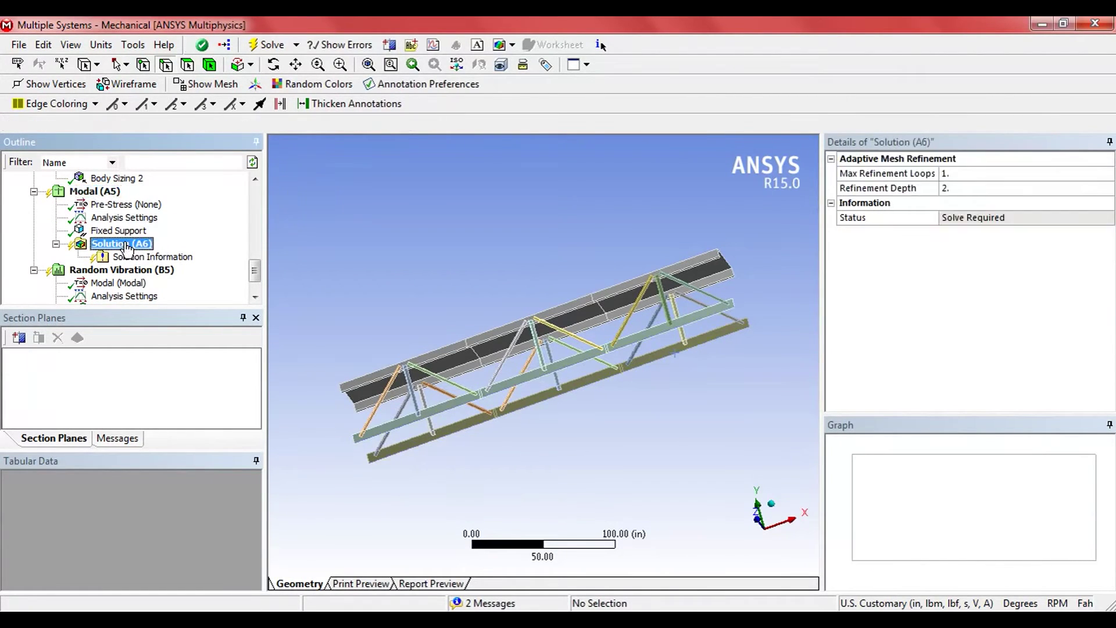
right_click(127, 248)
mouse_move(210, 252)
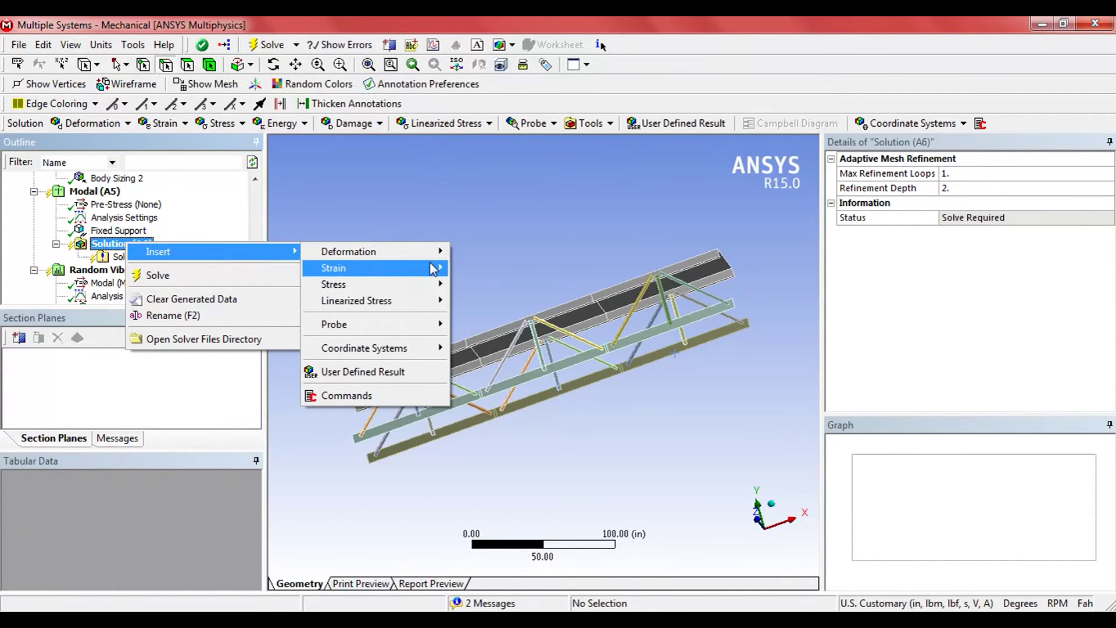
mouse_move(349, 251)
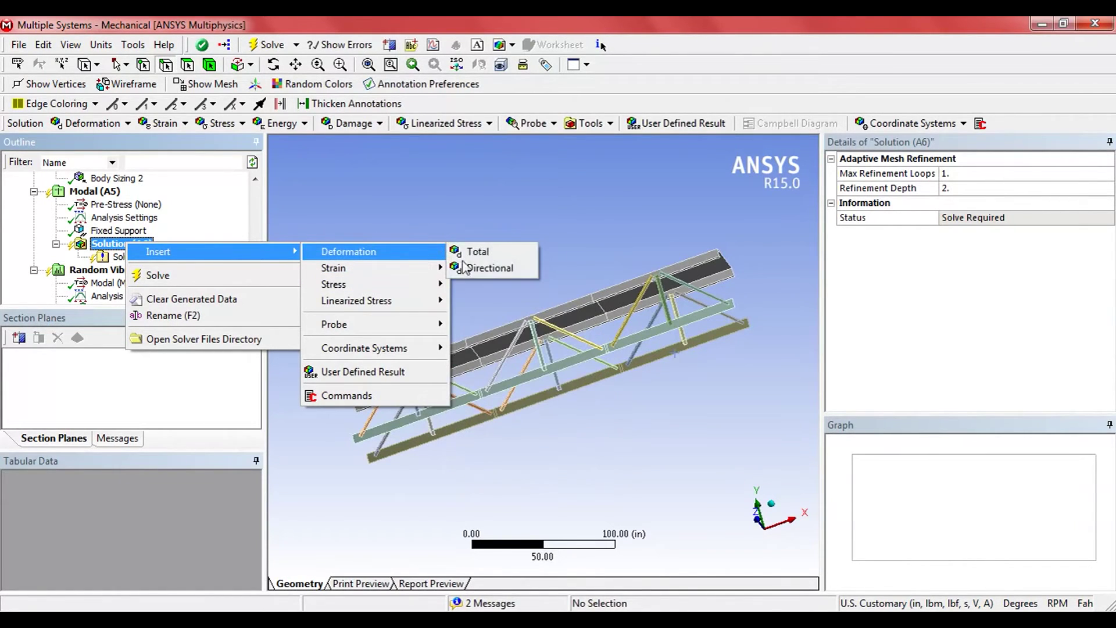
left_click(502, 252)
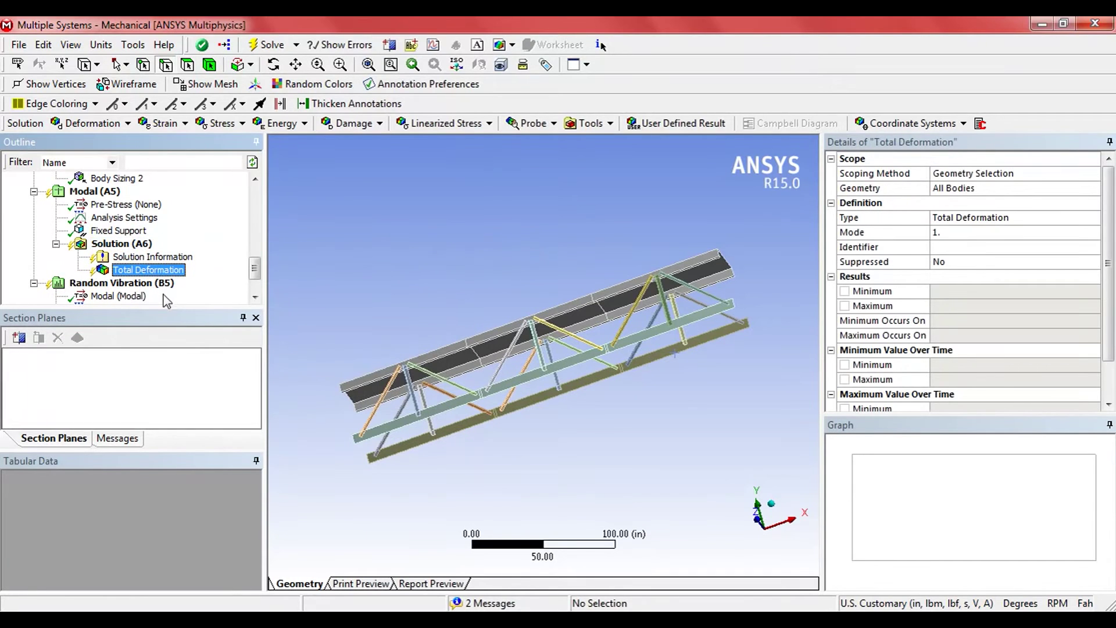
scroll(253, 274, "down", 1)
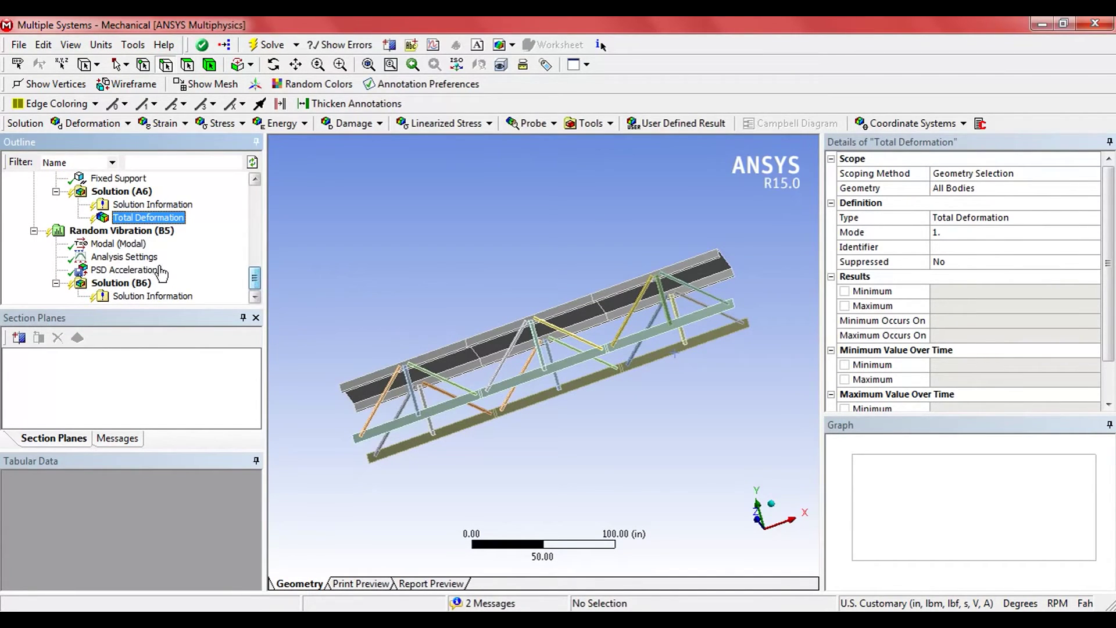
left_click(123, 245)
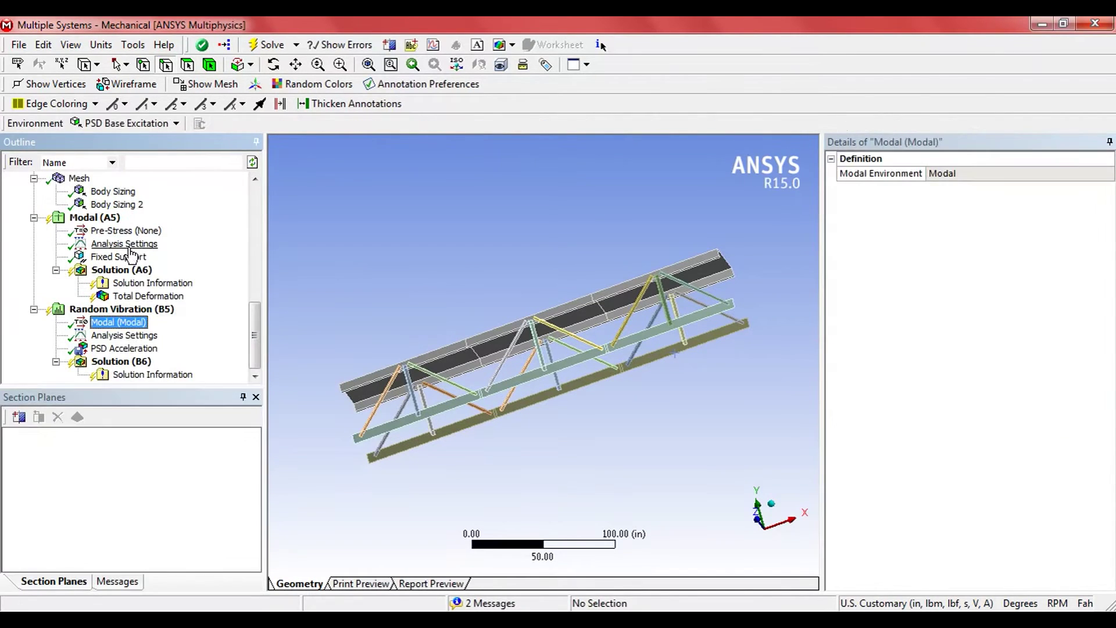
Create Total Deformation results for the six mode frequencies from 6.7518 Hz, then solve.
right_click(103, 309)
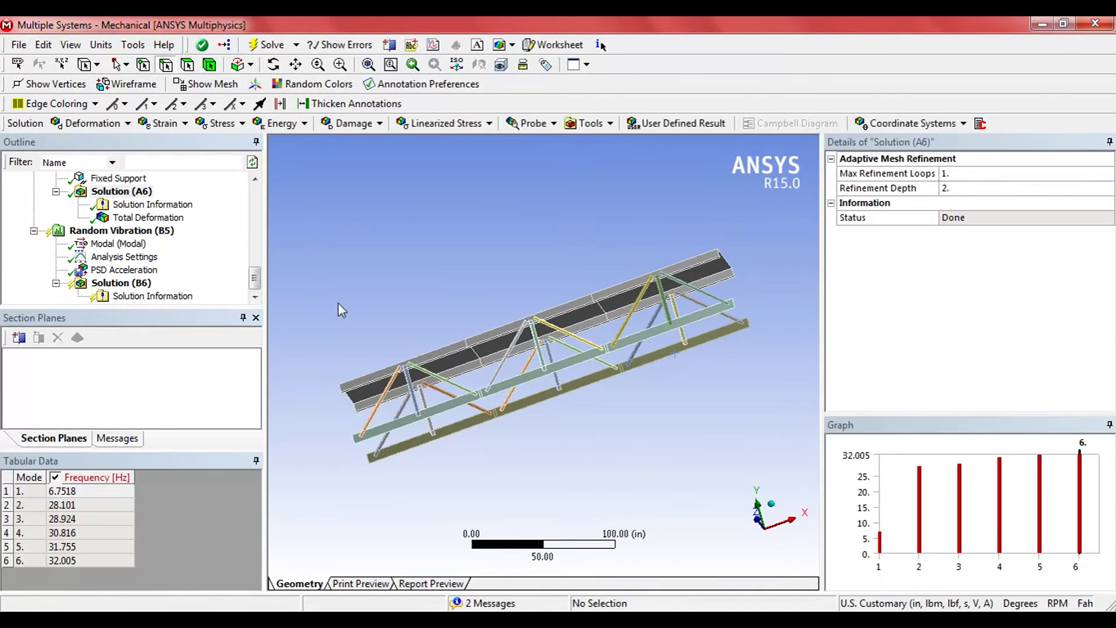
left_click(82, 494)
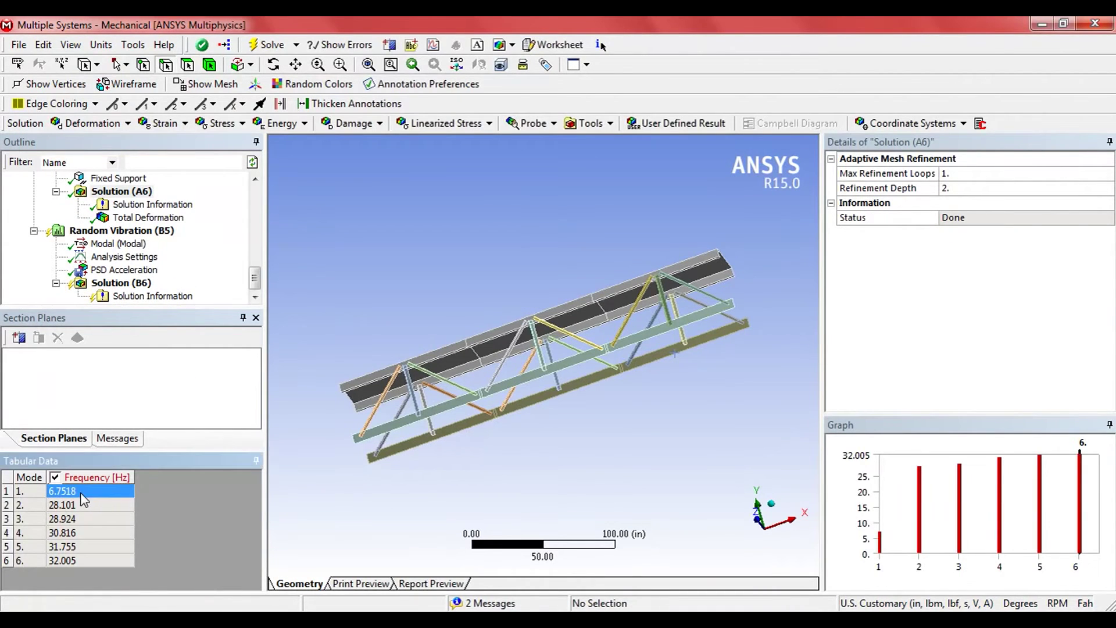
left_click_drag(76, 504, 88, 559)
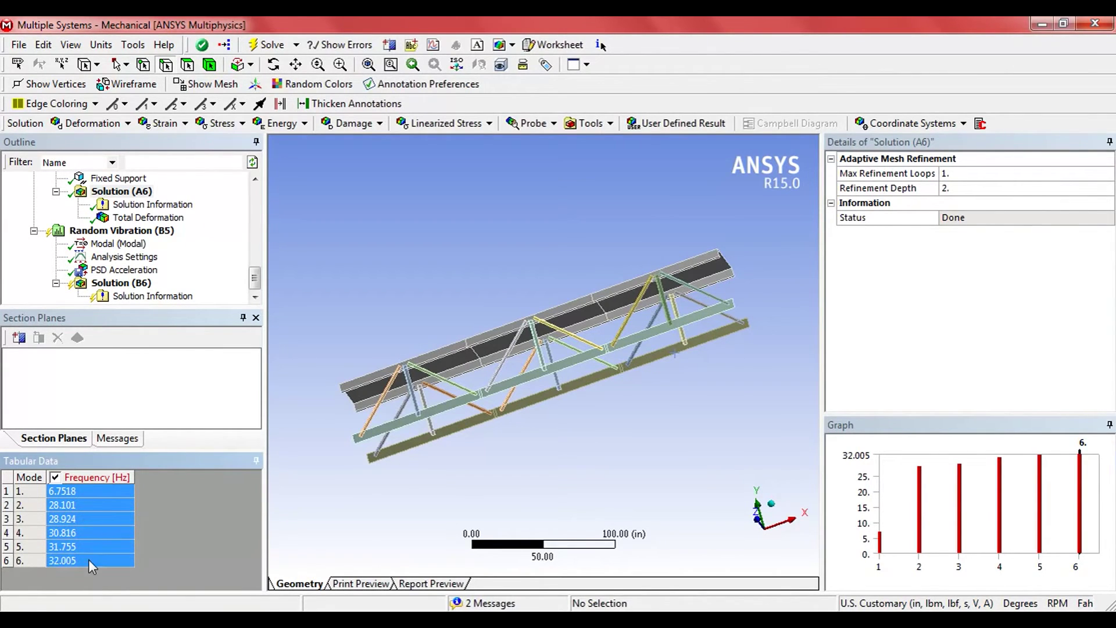
right_click(61, 496)
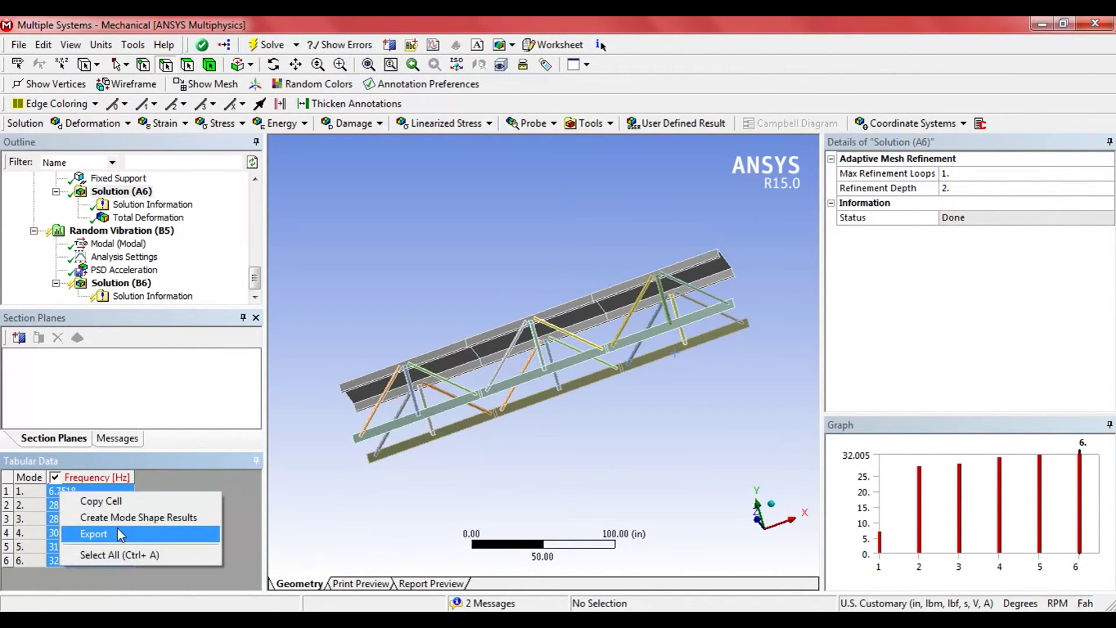
left_click(134, 524)
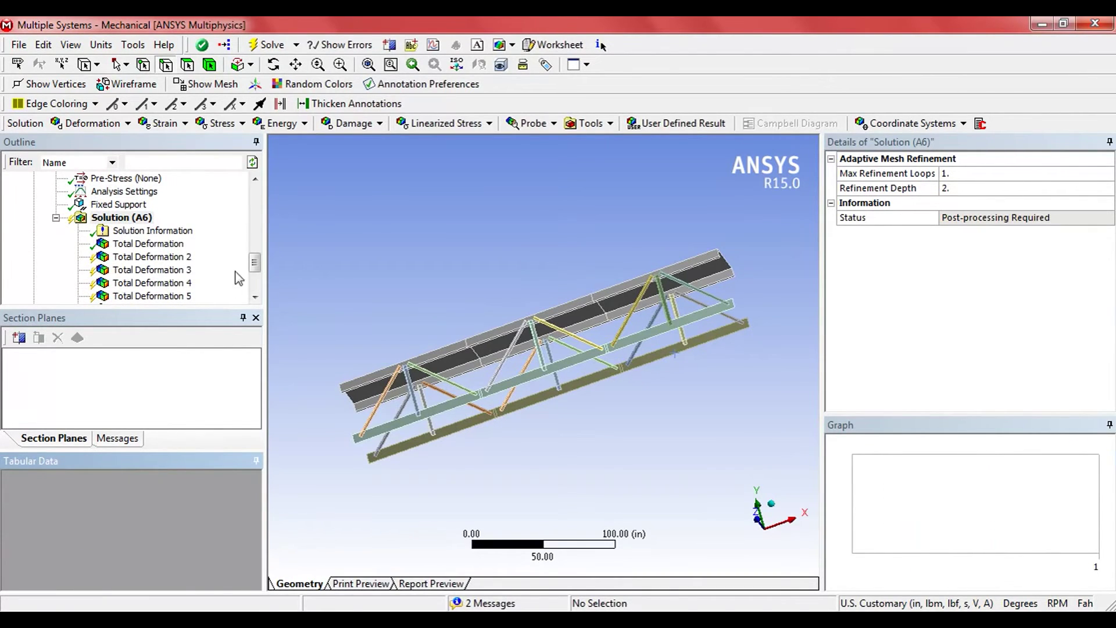
left_click(250, 49)
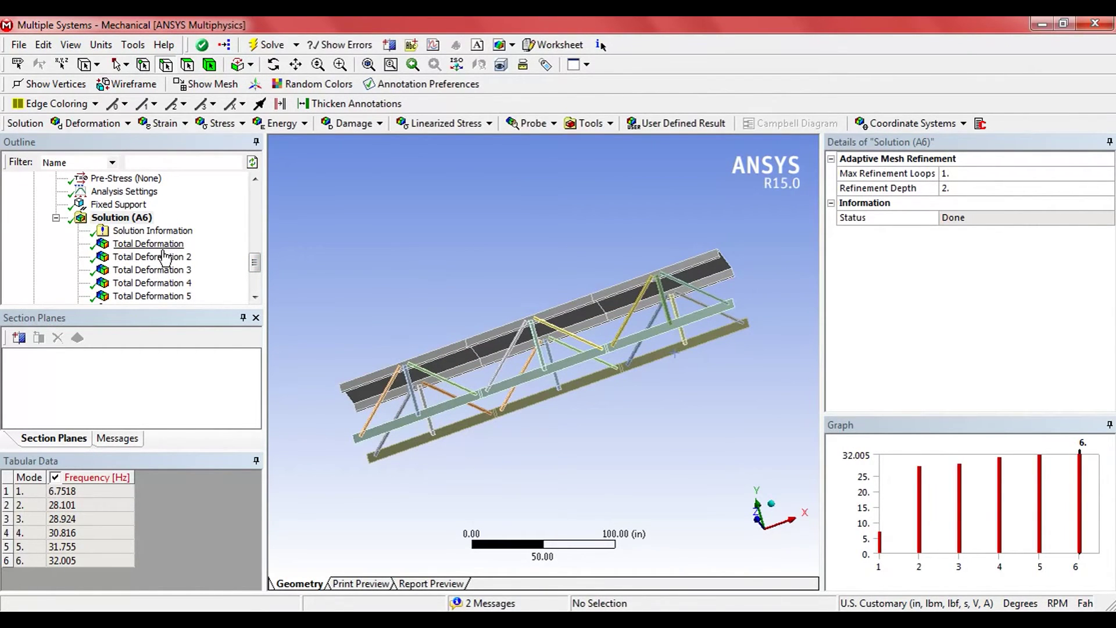
Inspect Total Deformation results 1 to 3, viewing the beam along X, Y and obliquely.
left_click(162, 244)
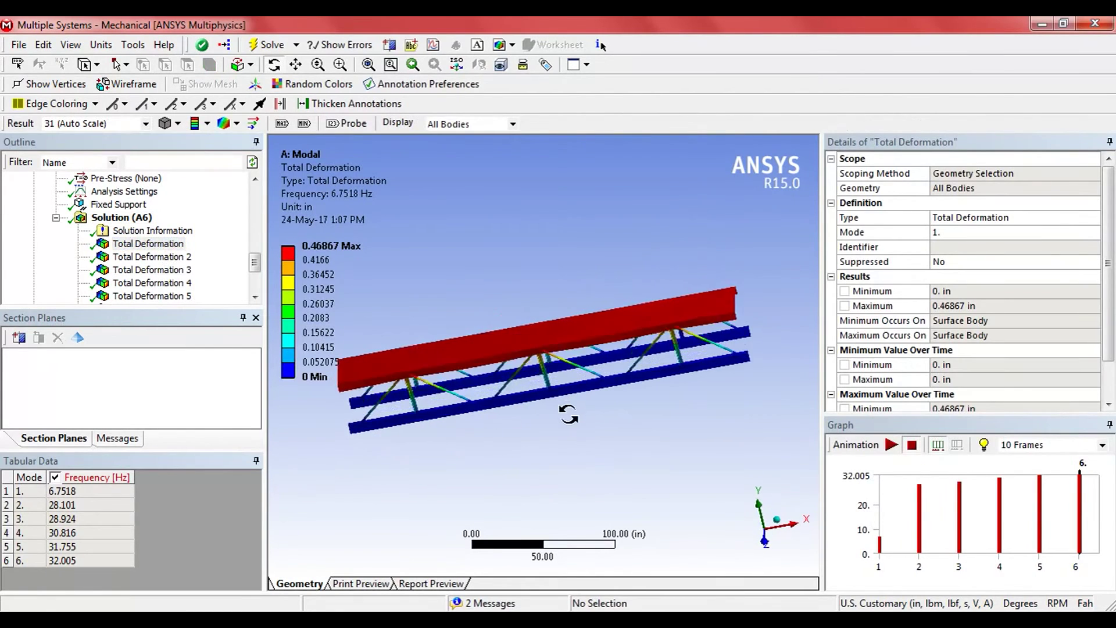
left_click_drag(574, 417, 567, 436)
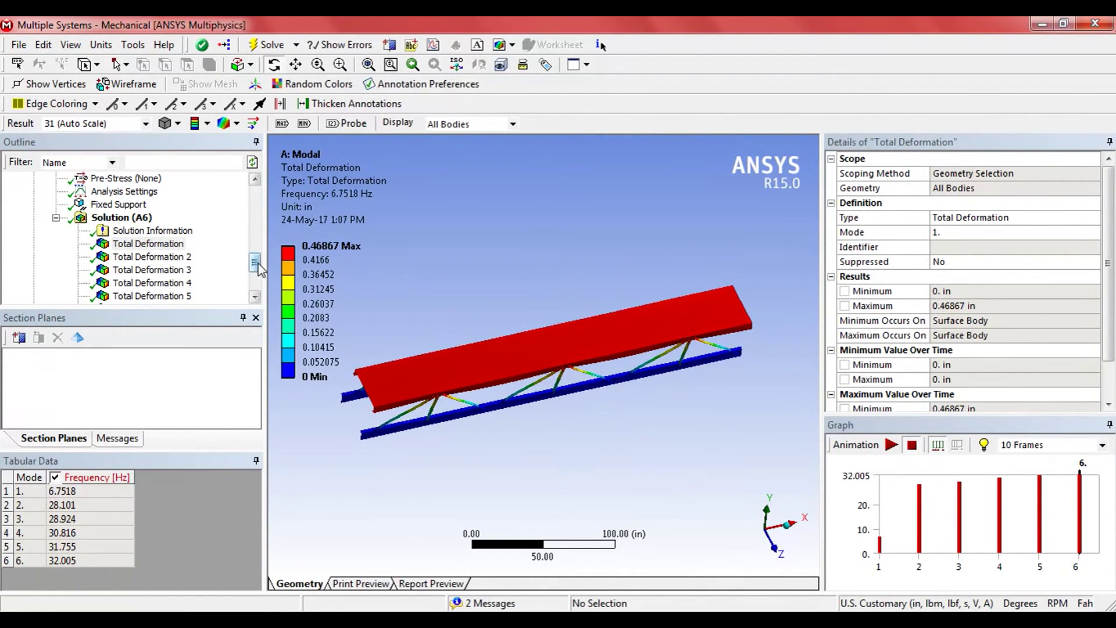
mouse_move(259, 271)
left_mouse_down()
mouse_move(256, 249)
mouse_move(262, 272)
left_mouse_up()
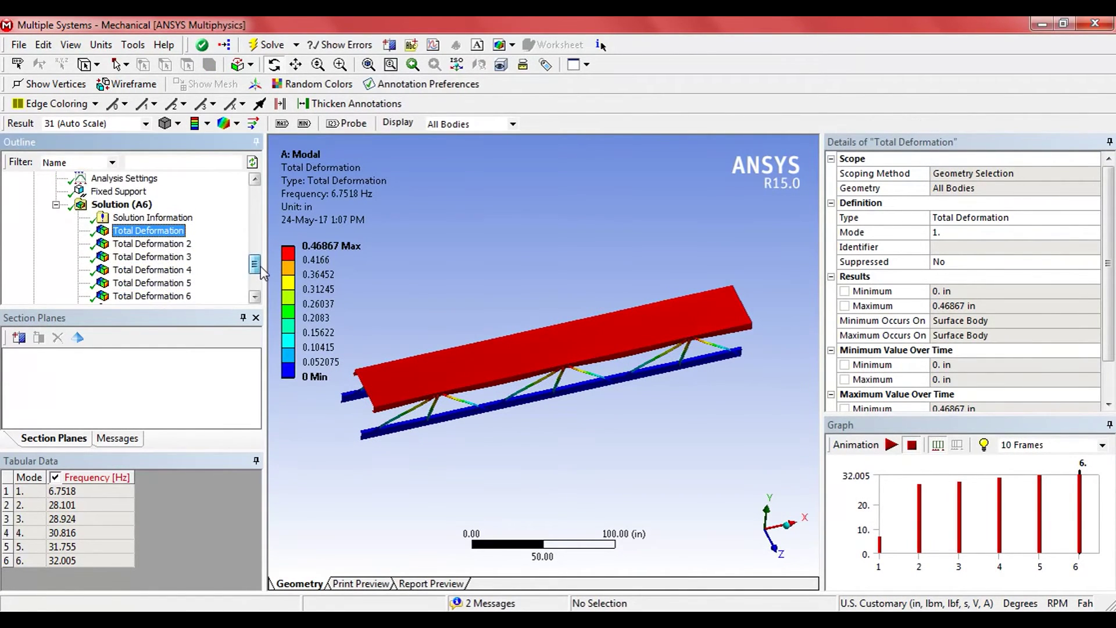
left_click(165, 245)
left_click(163, 257)
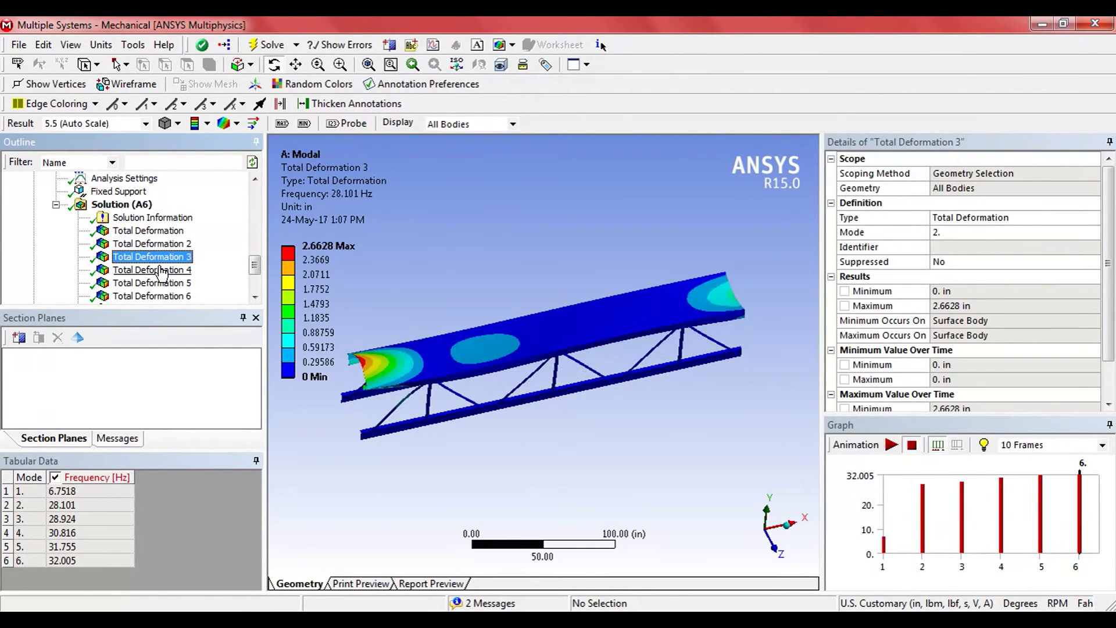
left_click_drag(451, 419, 464, 390)
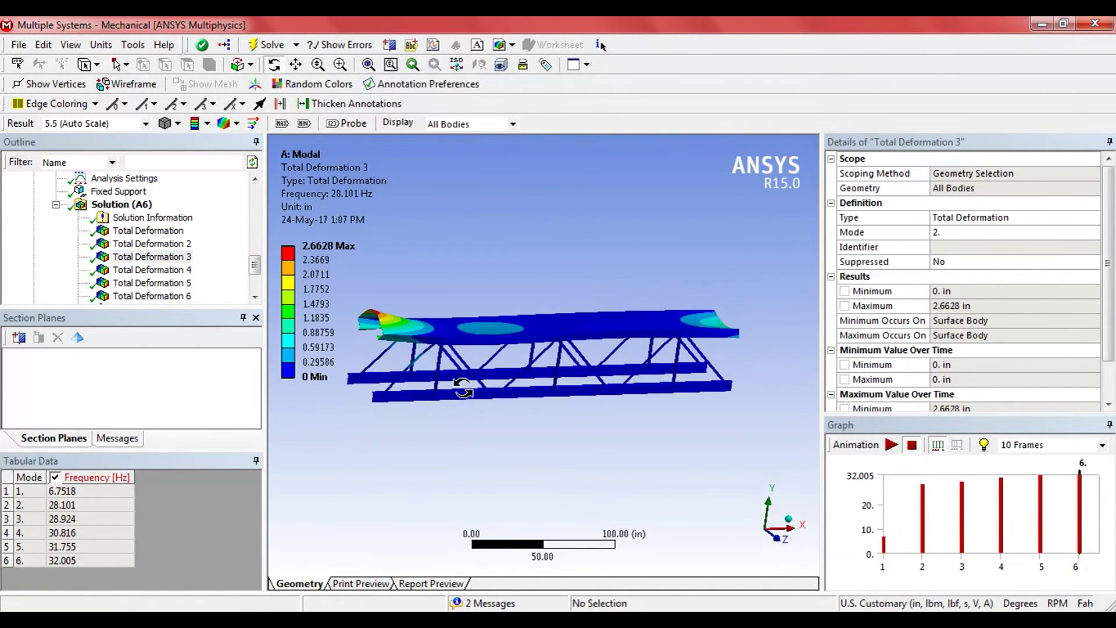
left_click(790, 534)
left_click(764, 509)
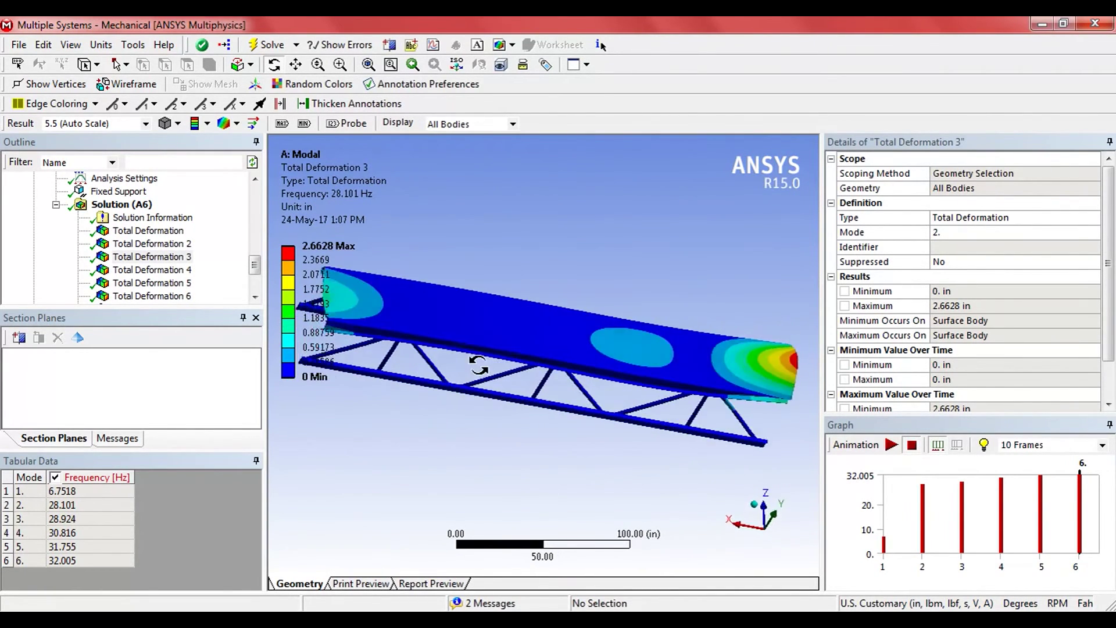
left_click_drag(444, 417, 411, 349)
Inspect Total Deformation 4 to 6, turning the model so the top deck faces forward.
left_click(153, 270)
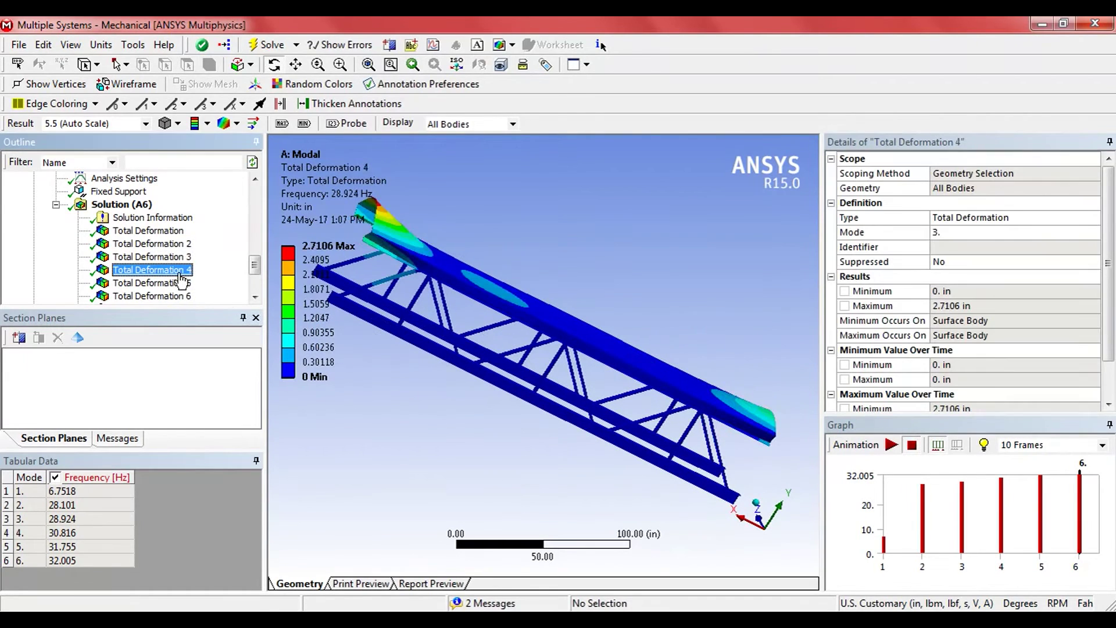
left_click(153, 283)
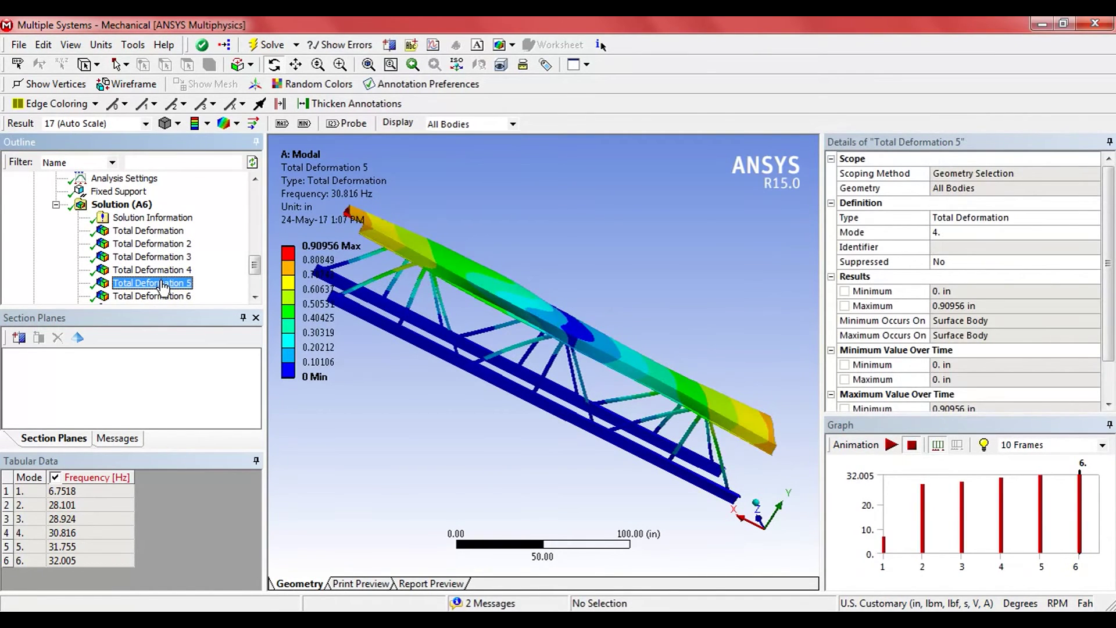
left_click(158, 297)
left_click_drag(454, 366, 593, 336)
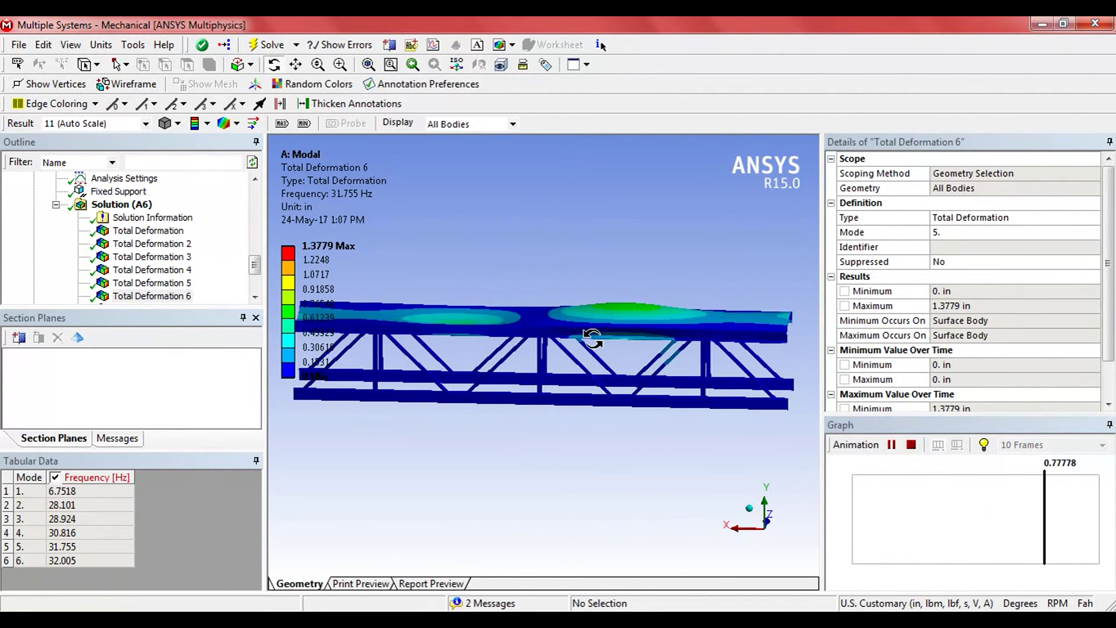
left_click_drag(593, 340, 785, 431)
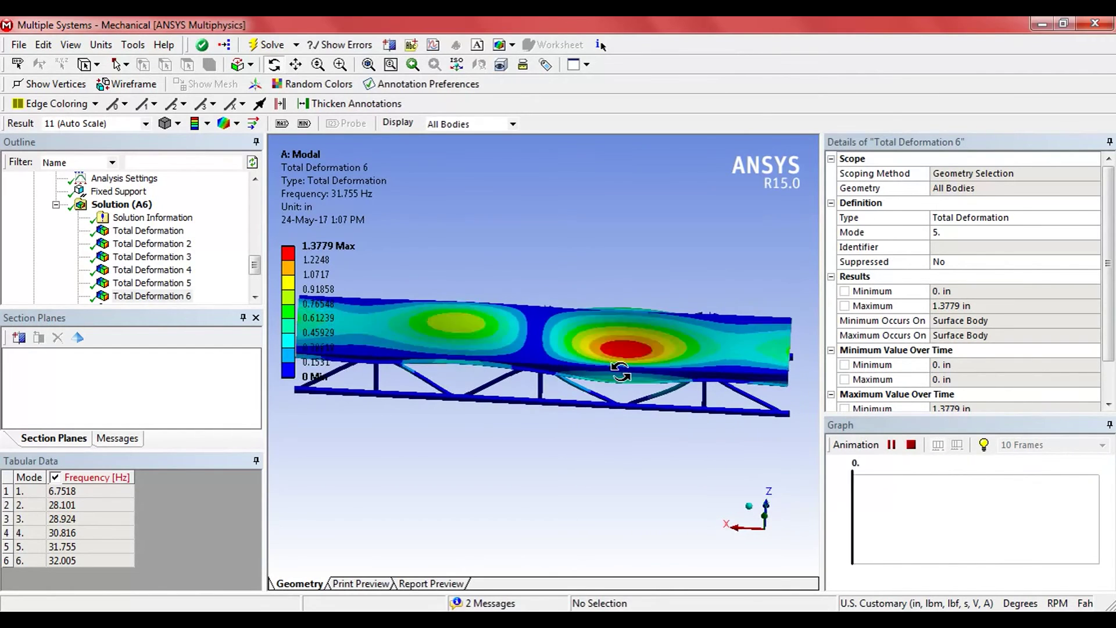
Stop the 31.755 Hz animation, switch to 100 frames, replay it and reorient the model.
left_click(912, 447)
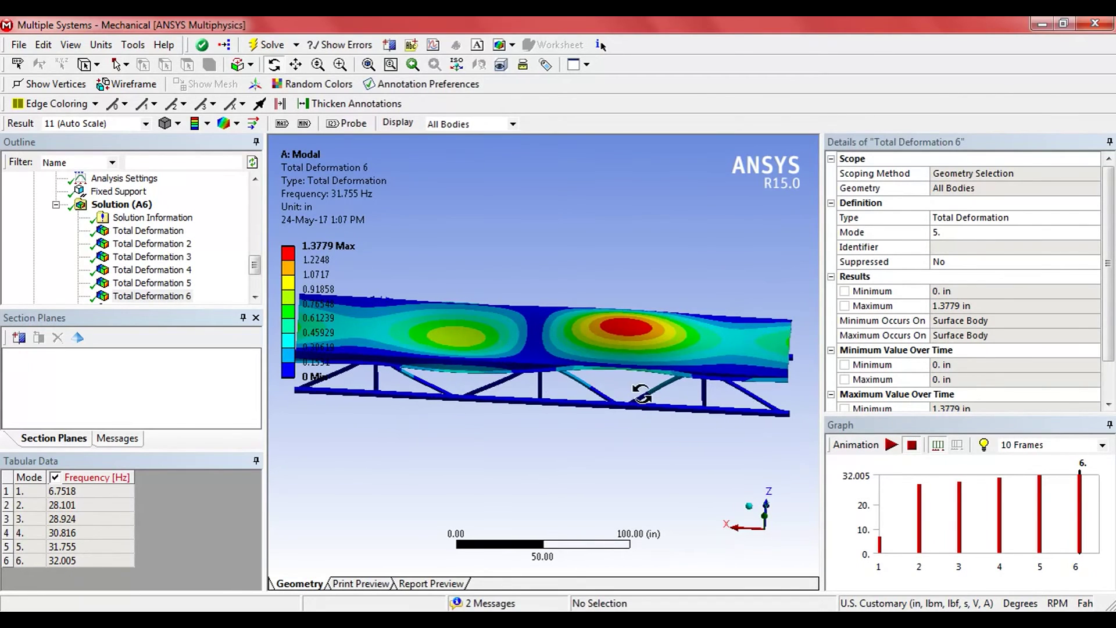
left_click_drag(641, 395, 610, 419)
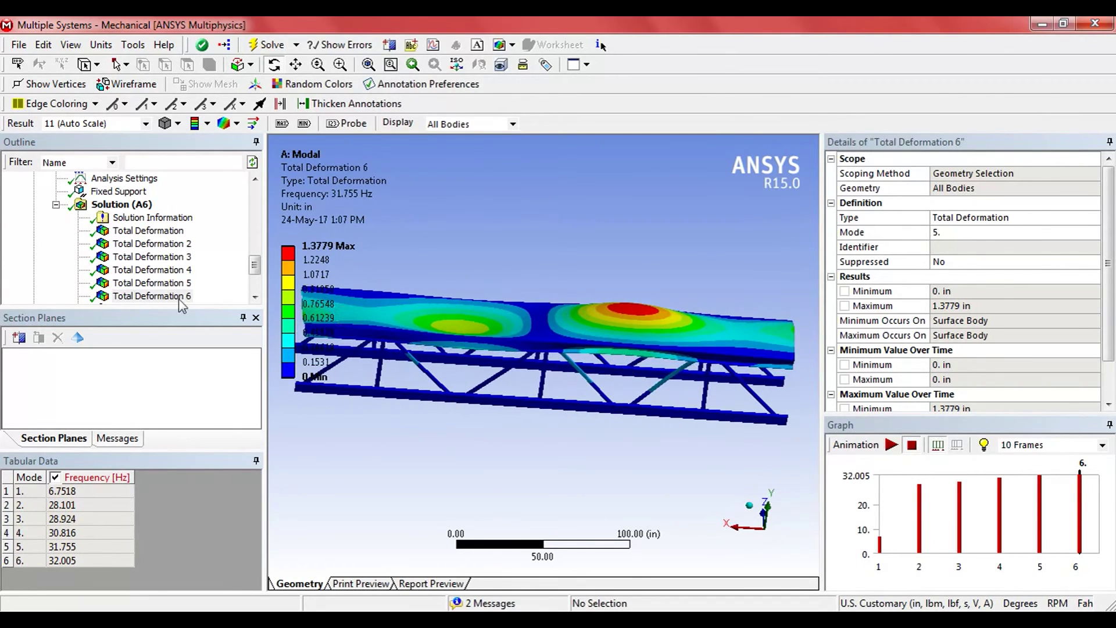
left_click(1103, 446)
left_click(1086, 527)
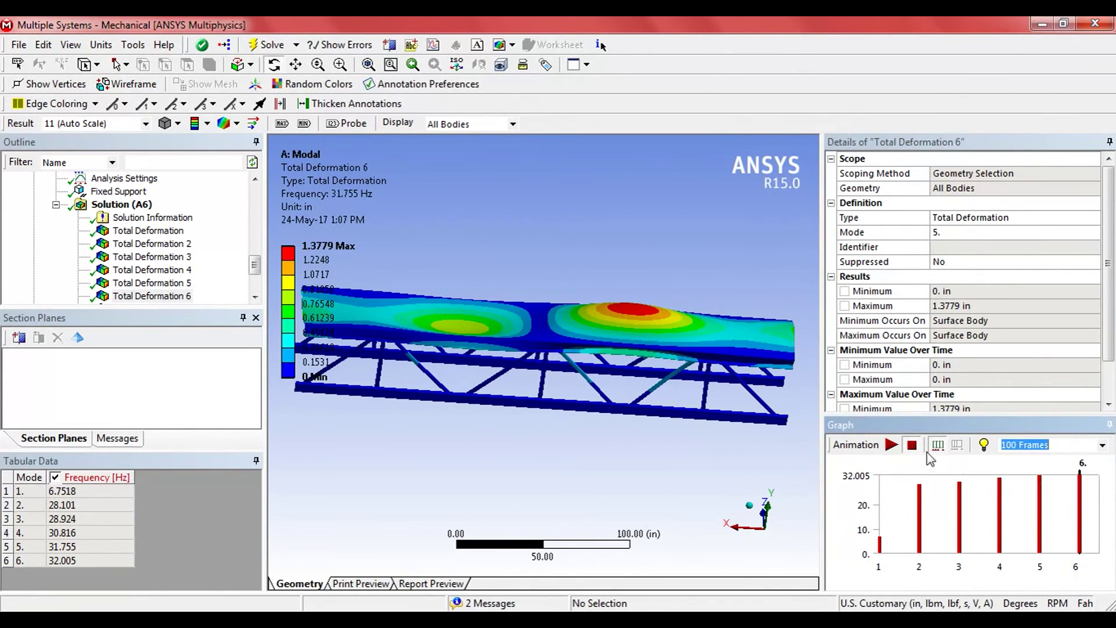
left_click(894, 445)
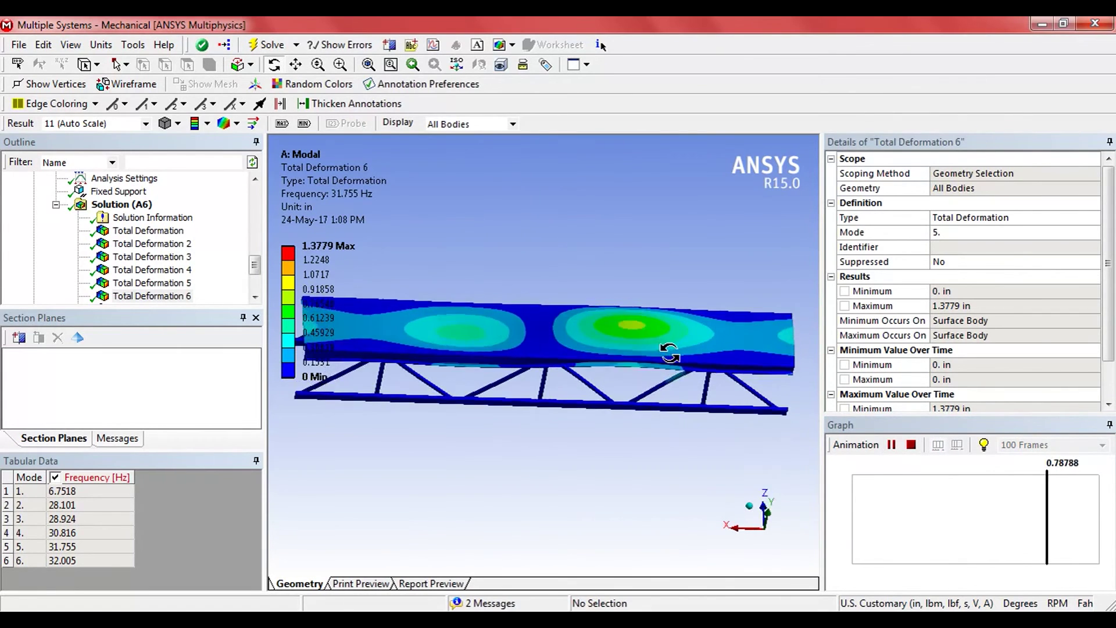
left_click_drag(528, 201, 669, 360)
scroll(685, 369, "up", 5)
left_click_drag(703, 378, 663, 314)
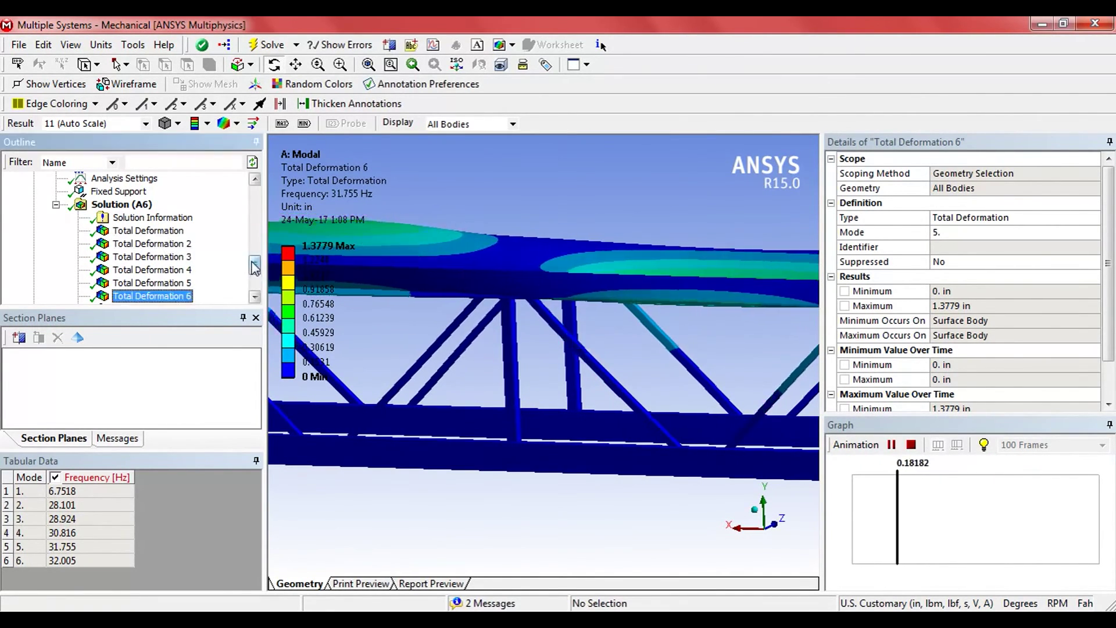
mouse_move(255, 265)
left_mouse_down()
mouse_move(254, 256)
mouse_move(264, 294)
mouse_move(269, 268)
left_mouse_up()
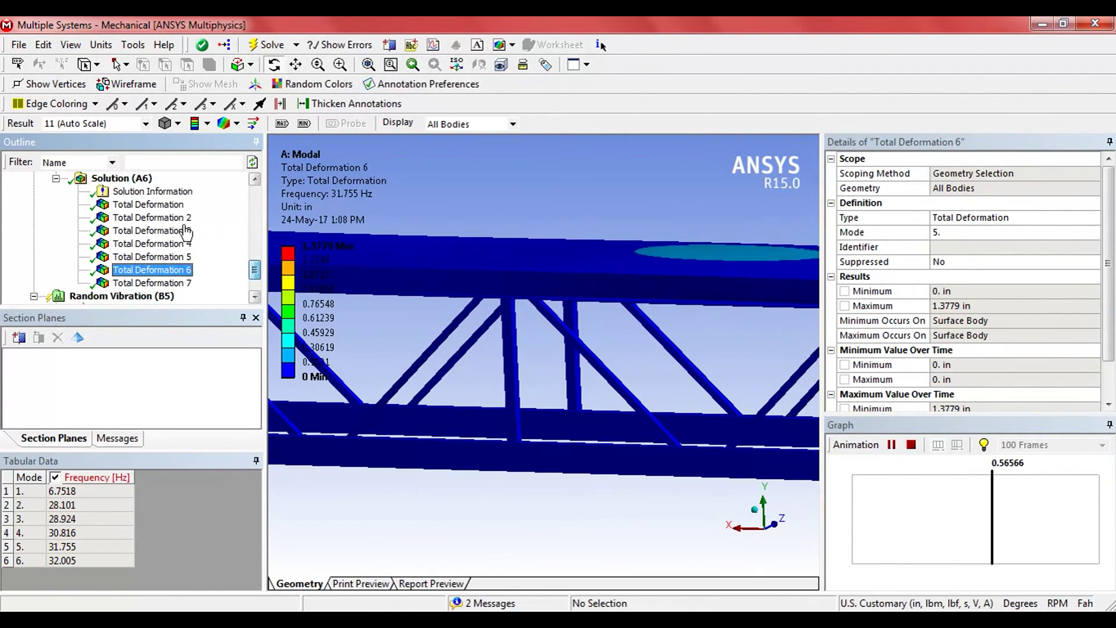
Animate mode 1 at 6.7518 Hz and view the swaying truss from the X side, zoomed in.
left_click(150, 206)
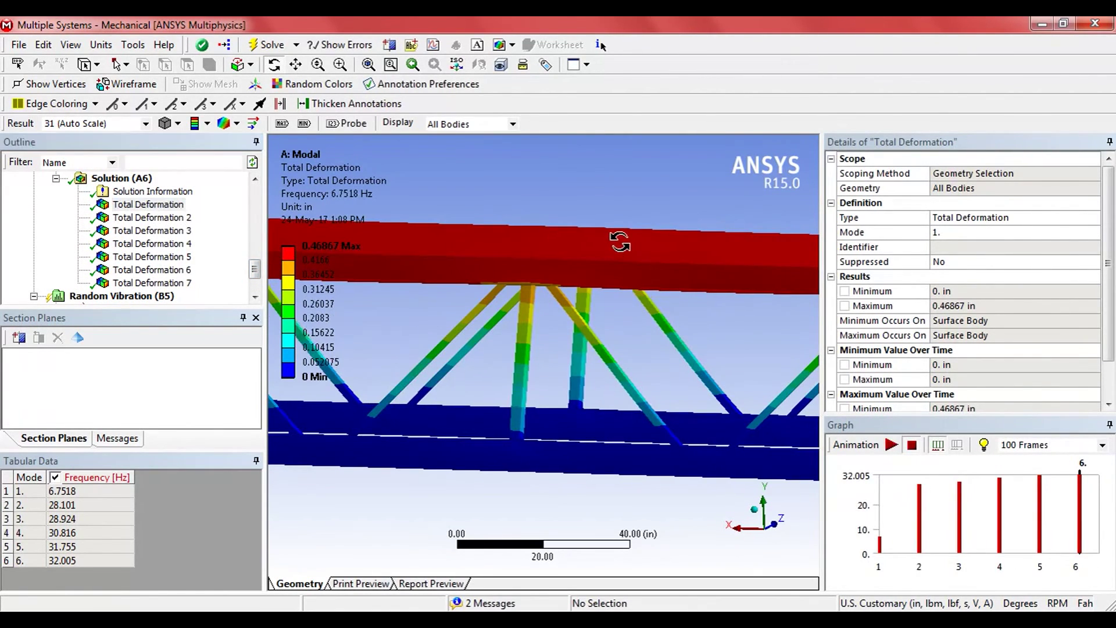
scroll(622, 255, "down", 3)
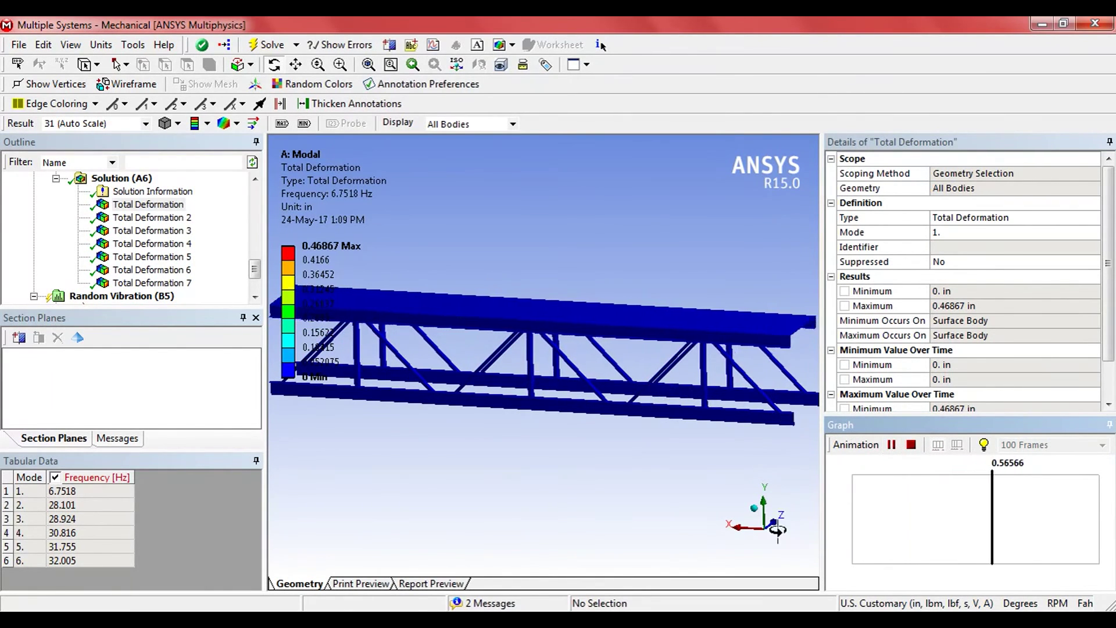
left_click(746, 534)
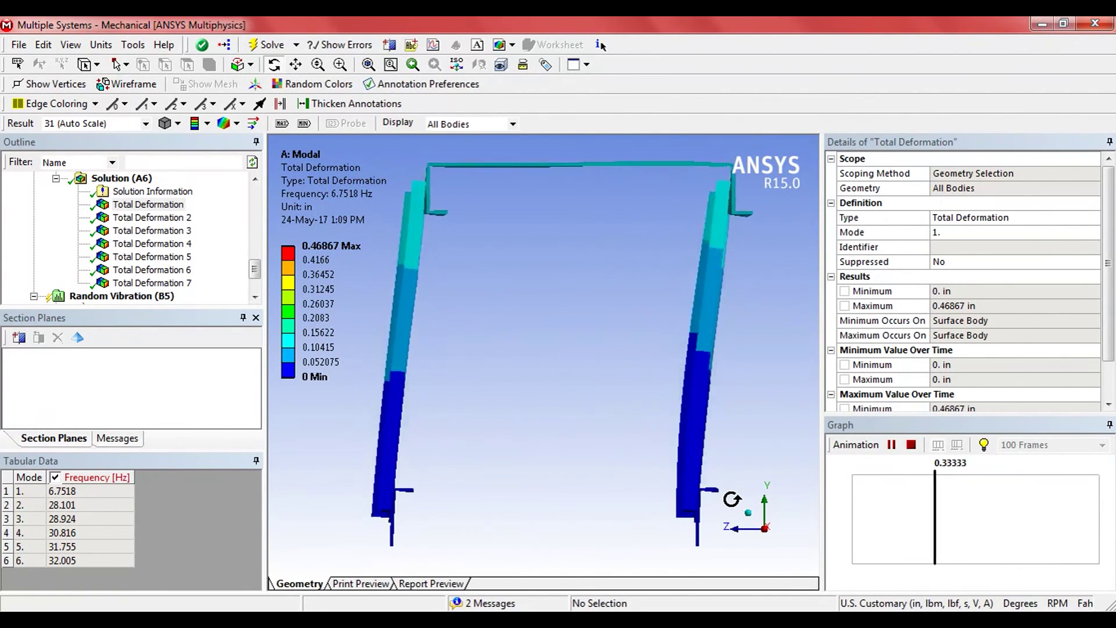
mouse_move(580, 366)
left_mouse_down()
mouse_move(623, 419)
mouse_move(615, 384)
mouse_move(538, 373)
left_mouse_up()
scroll(624, 384, "up", 3)
scroll(624, 384, "down", 3)
scroll(623, 384, "down", 3)
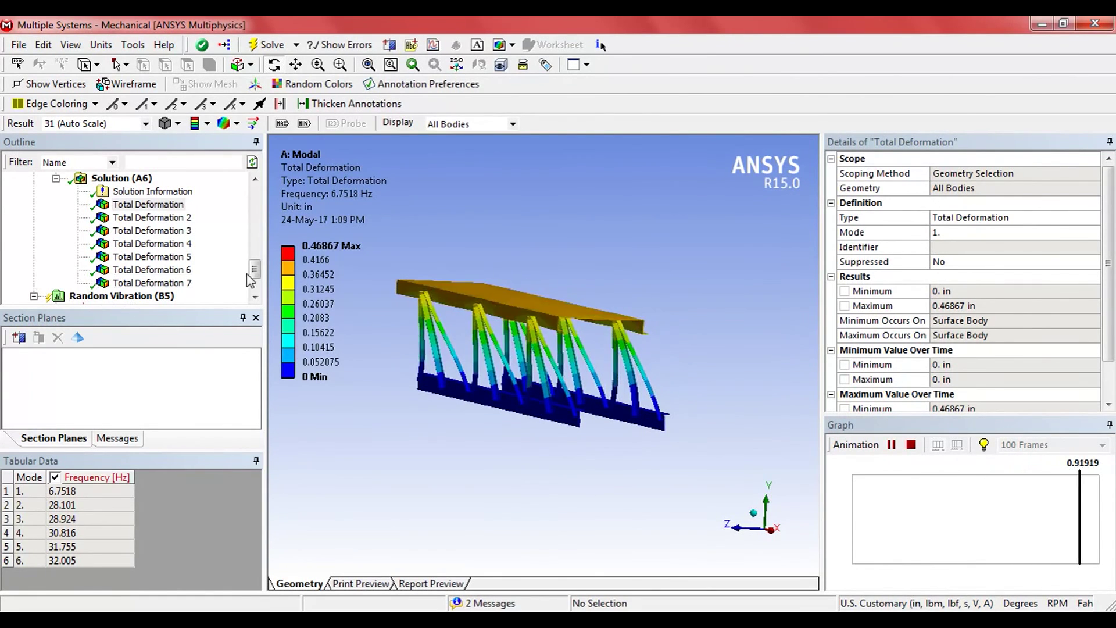
left_click_drag(255, 269, 264, 281)
scroll(262, 280, "down", 3)
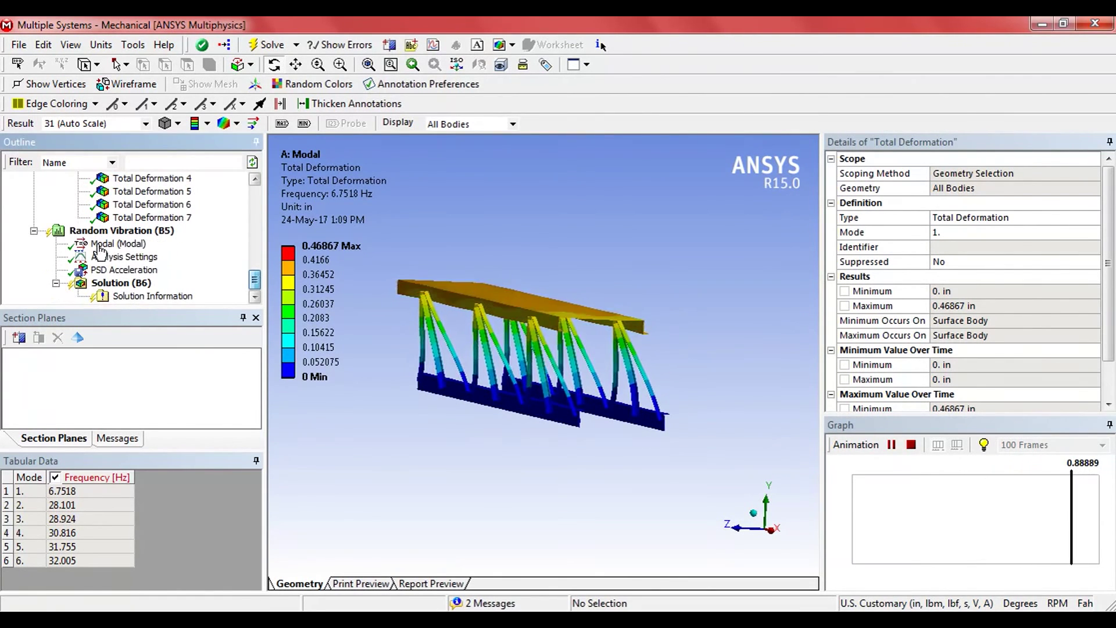
Select PSD Acceleration under Random Vibration (B5) to show its four-point X-axis table.
left_click(121, 271)
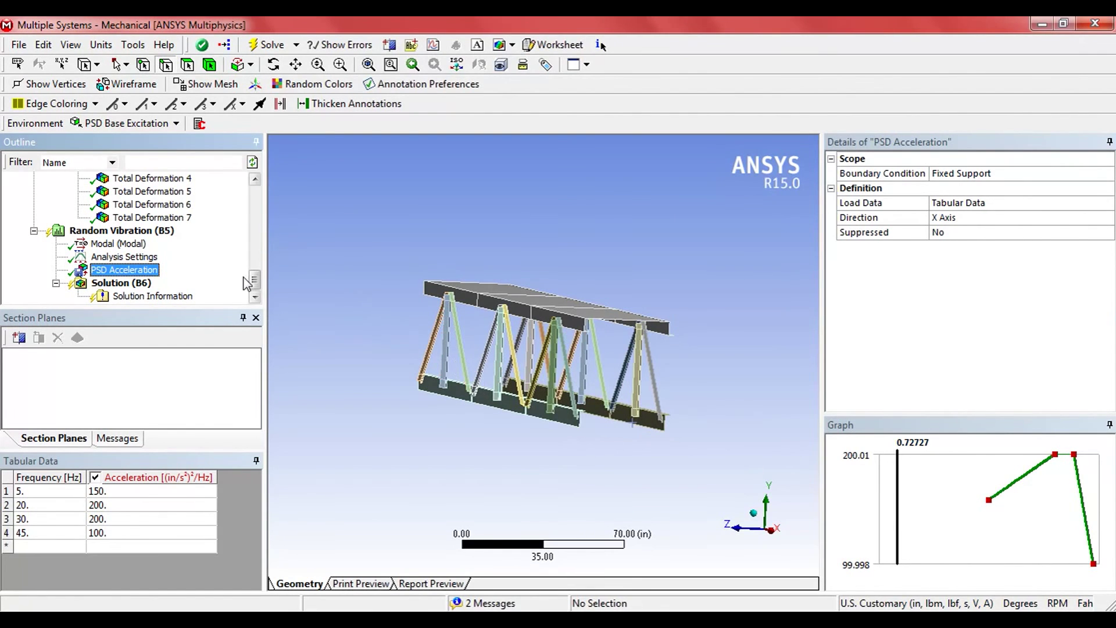
left_click_drag(256, 288, 269, 272)
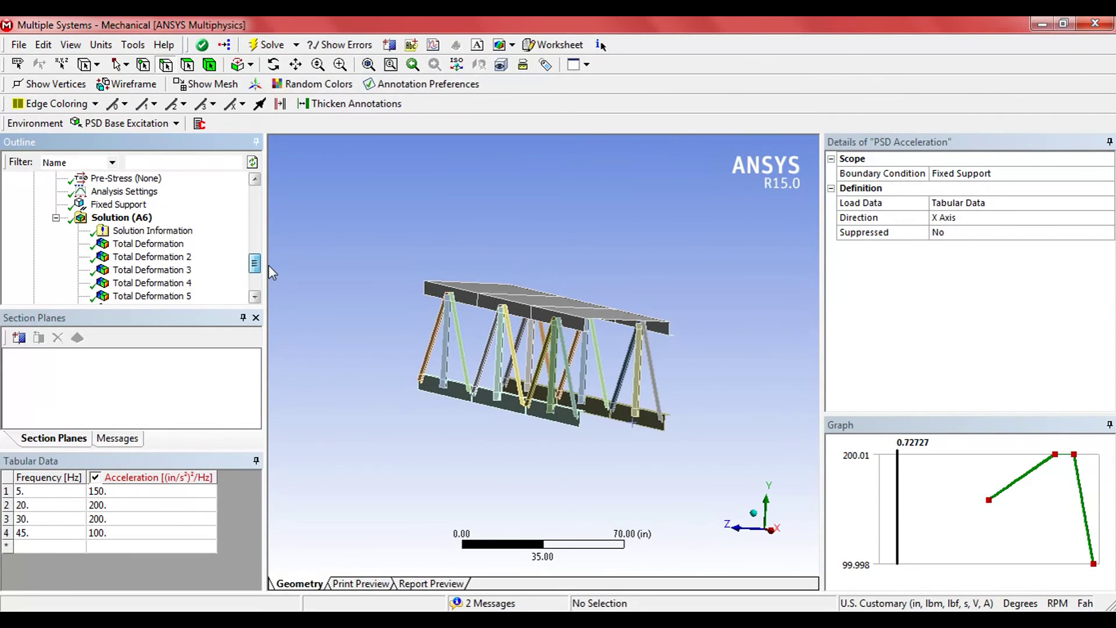
left_click_drag(269, 265, 271, 246)
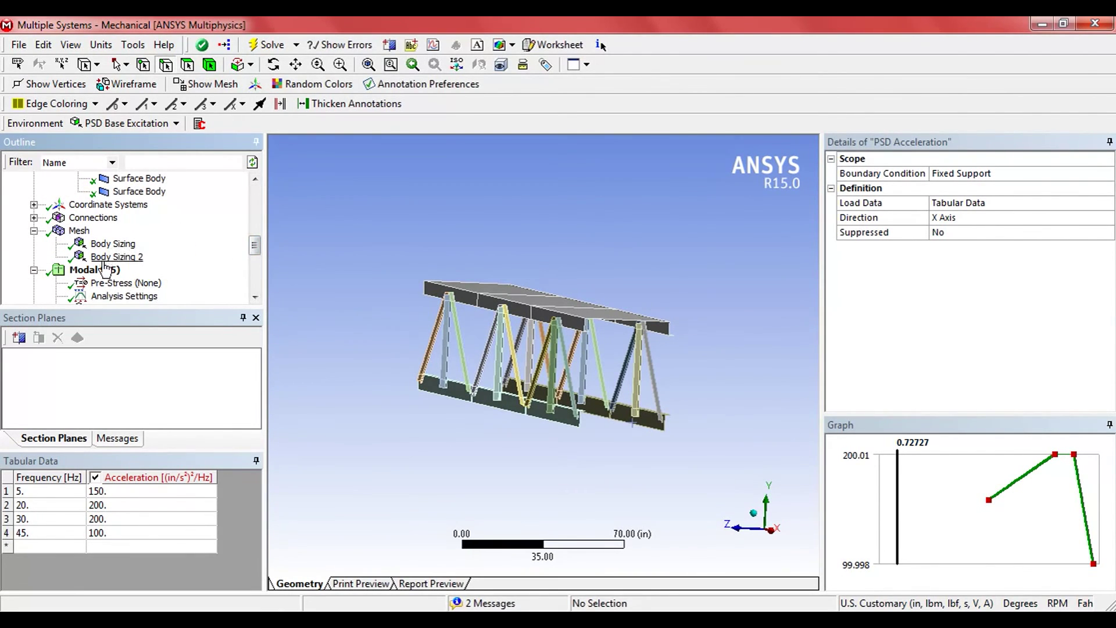
left_click_drag(255, 247, 258, 257)
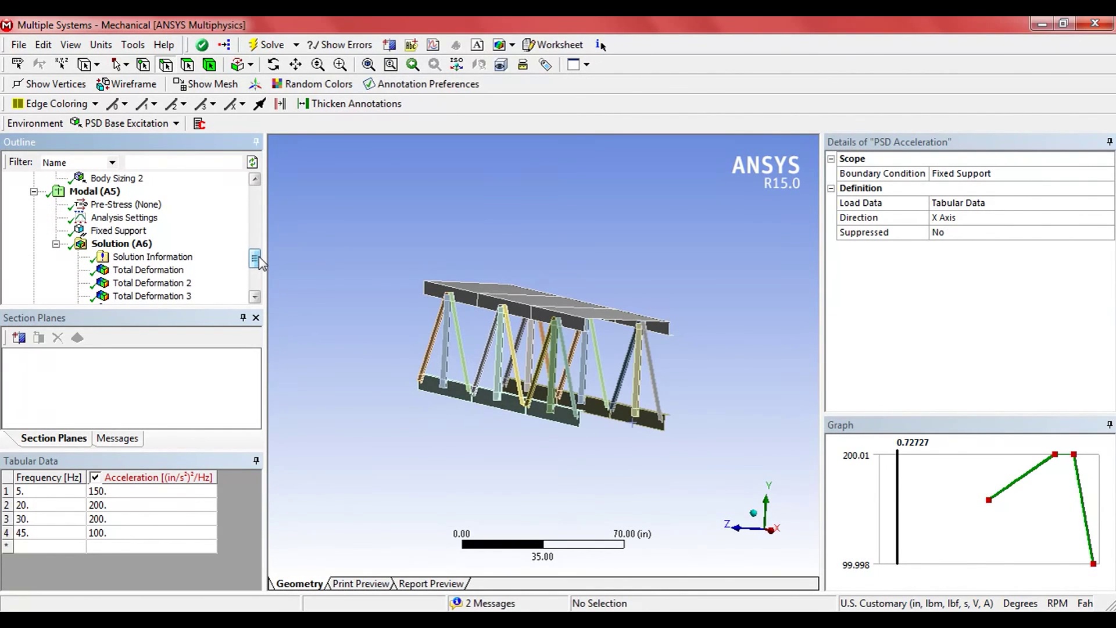